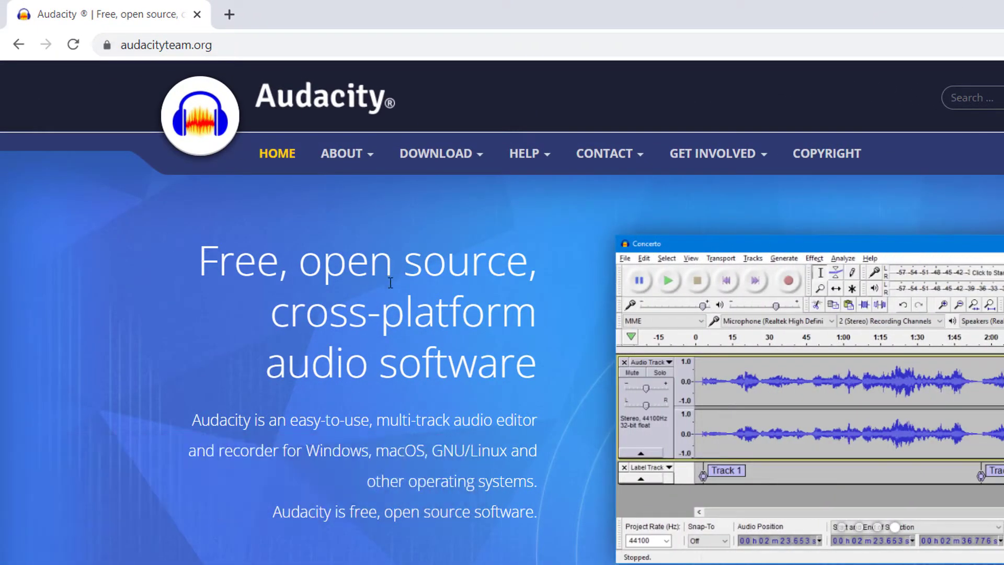
Put the Audacity website away, launch Audacity and dismiss its welcome window
{"action": "scroll", "coordinate": [477, 382], "scroll_direction": "down", "scroll_amount": 7}
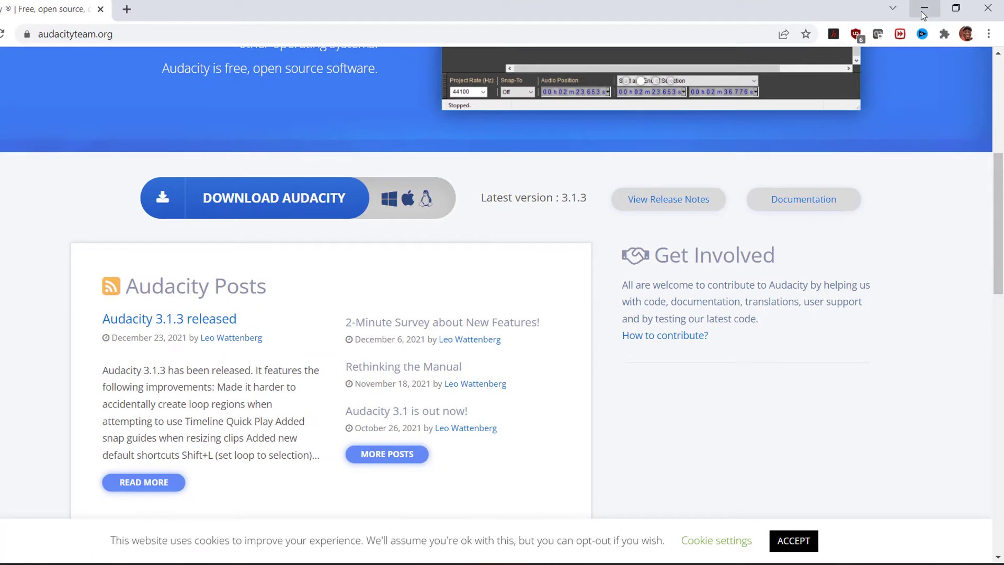
{"action": "left_click", "coordinate": [923, 11]}
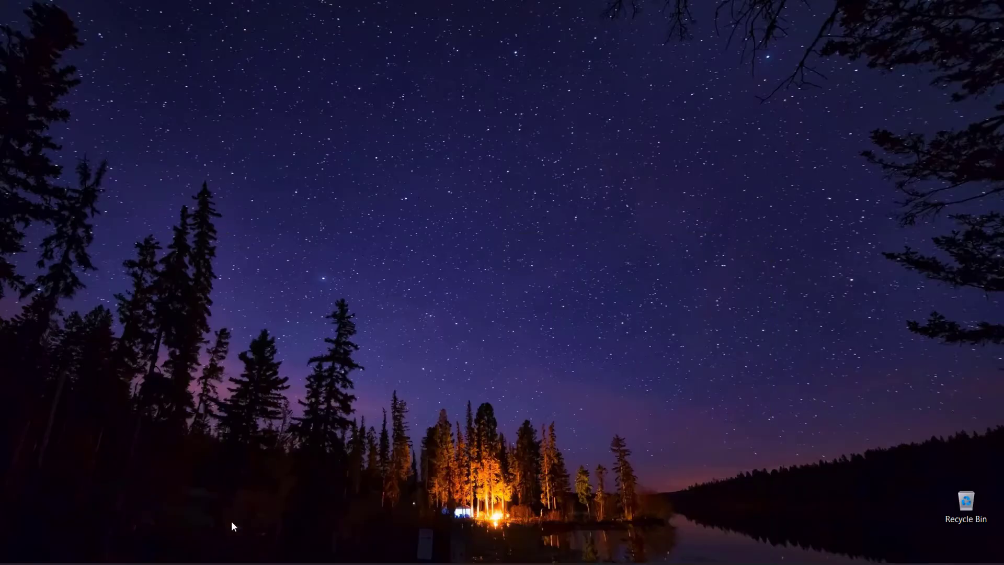
{"action": "key", "text": "super"}
{"action": "left_click", "coordinate": [522, 424]}
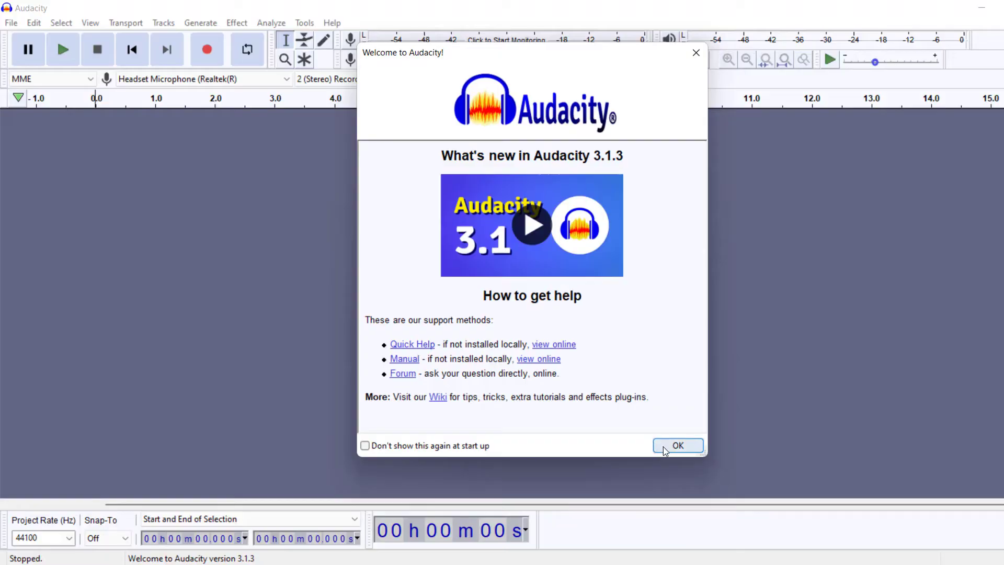
{"action": "left_click", "coordinate": [669, 442]}
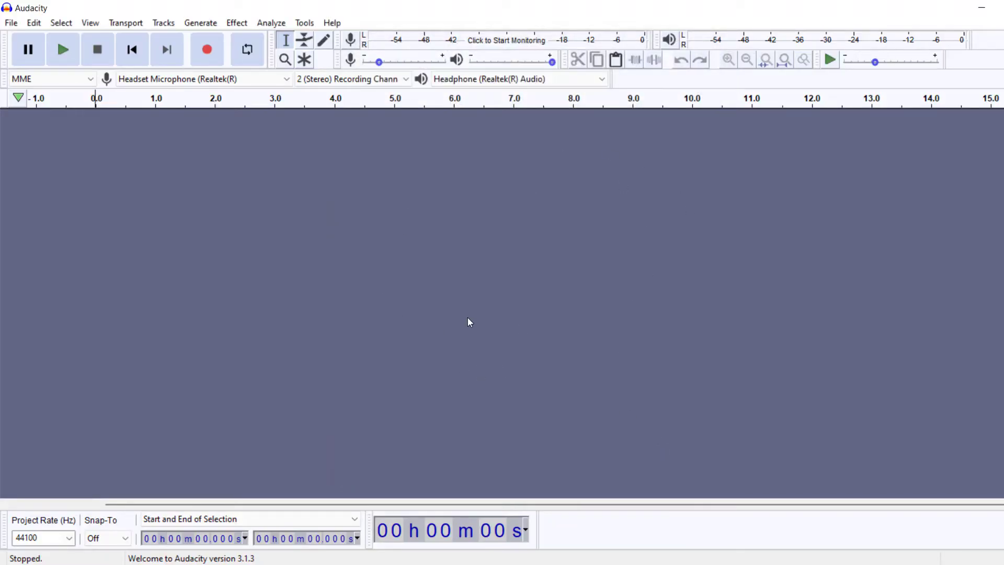
Open the AUDACITY folder in Downloads and check the file details of CHOSEN.MOV
{"action": "left_click", "coordinate": [288, 564]}
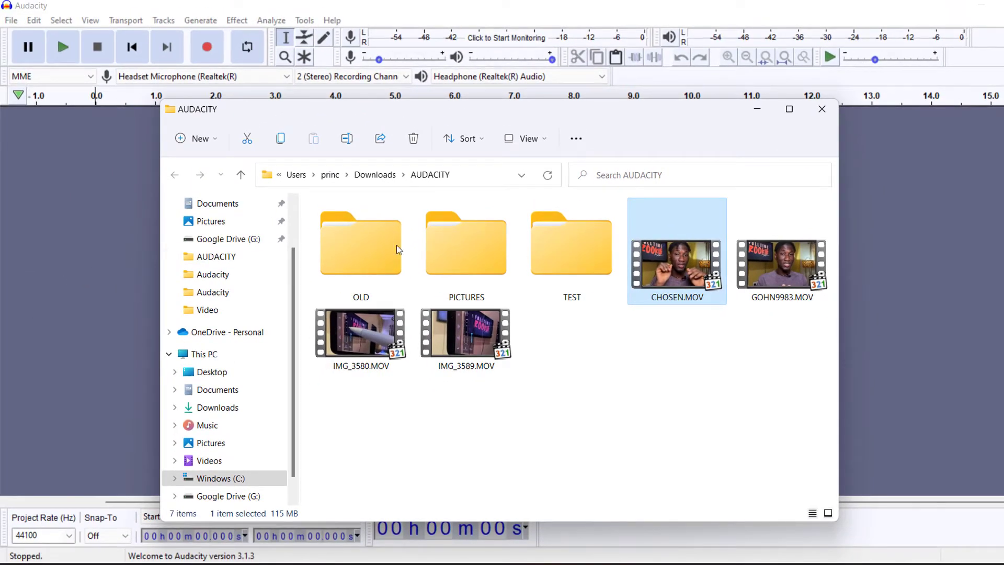
{"action": "mouse_move", "coordinate": [674, 275]}
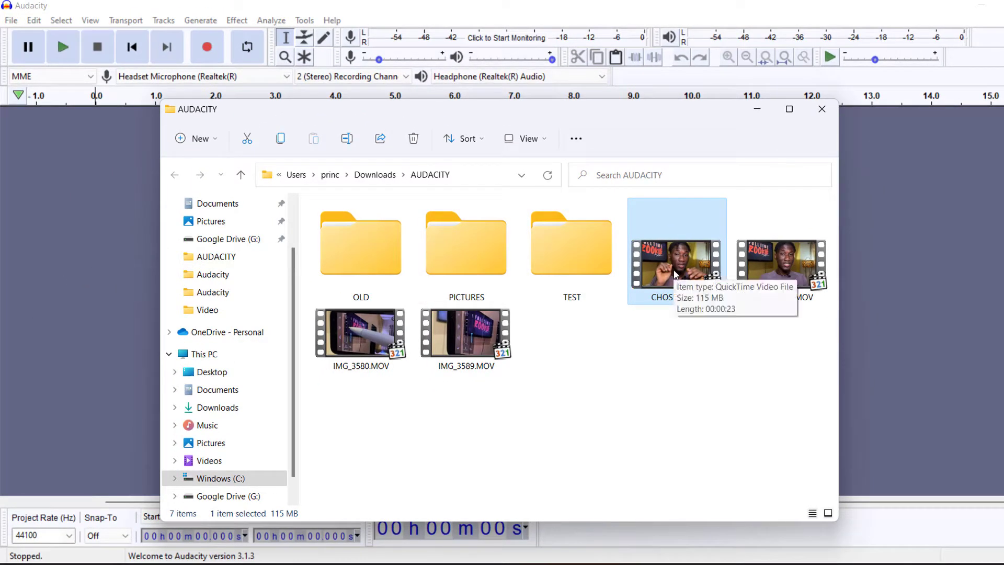
{"action": "left_click", "coordinate": [674, 307]}
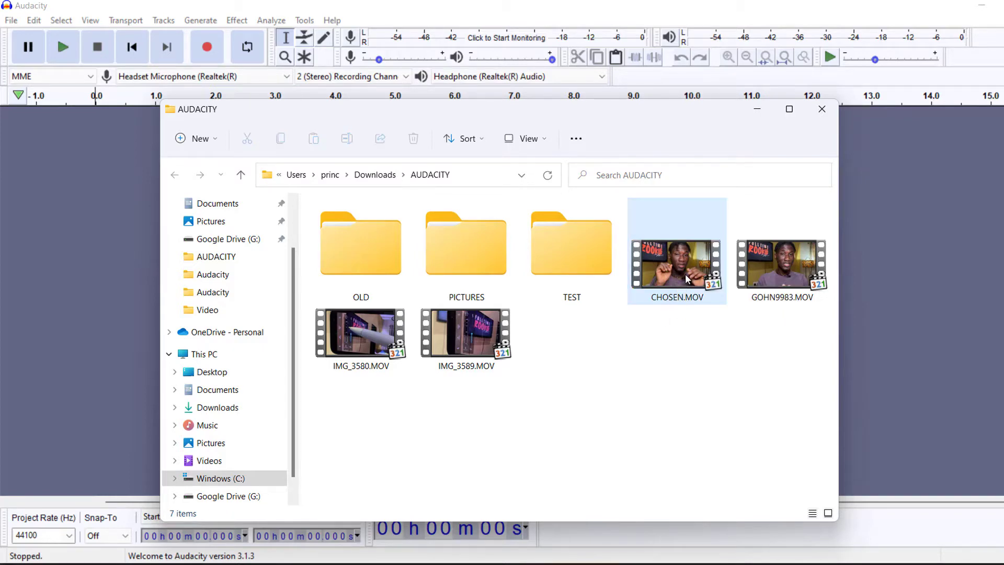
{"action": "mouse_move", "coordinate": [687, 279]}
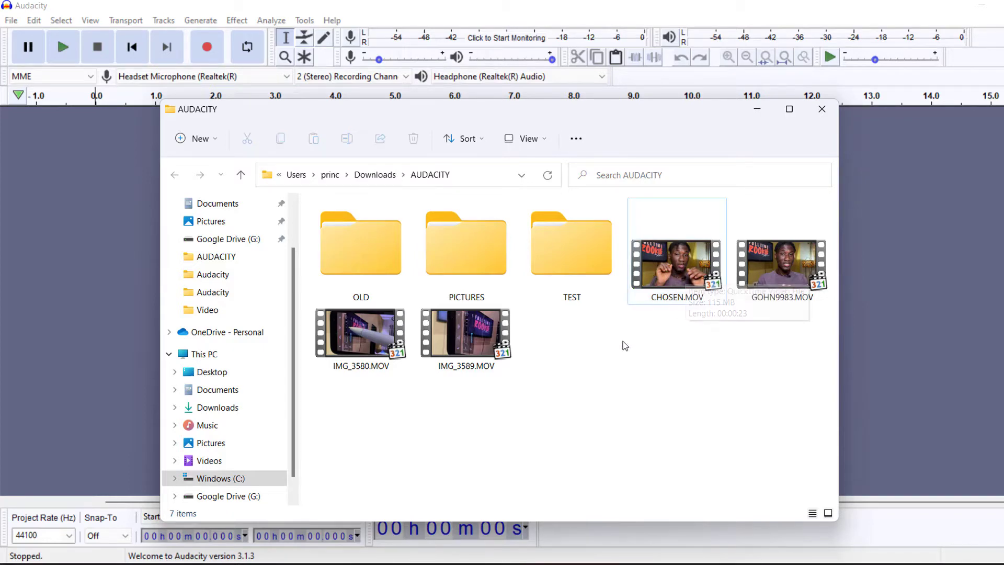
Find and launch the FormatFactory converter
{"action": "key", "text": "super"}
{"action": "type", "text": "FOR"}
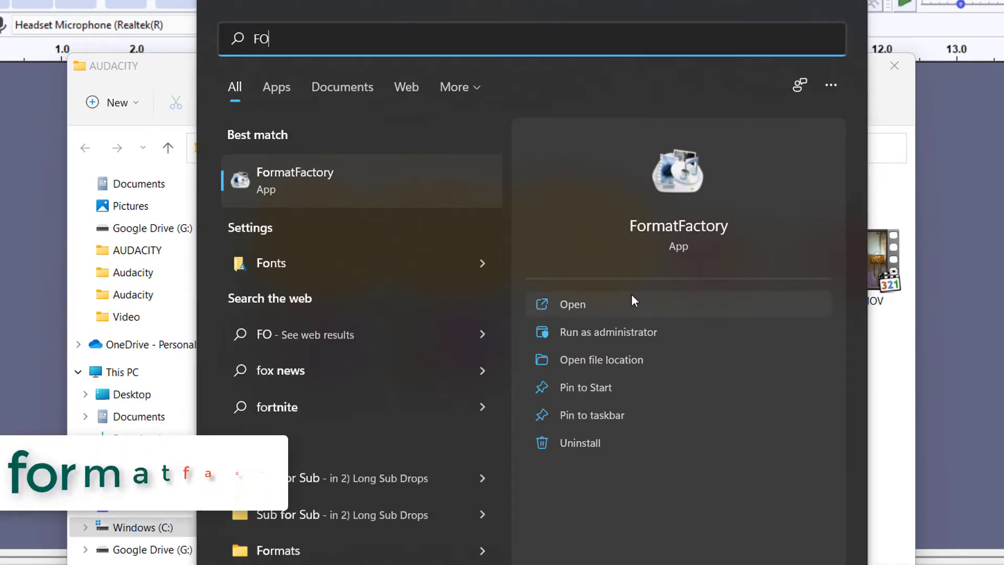
{"action": "left_click", "coordinate": [322, 186]}
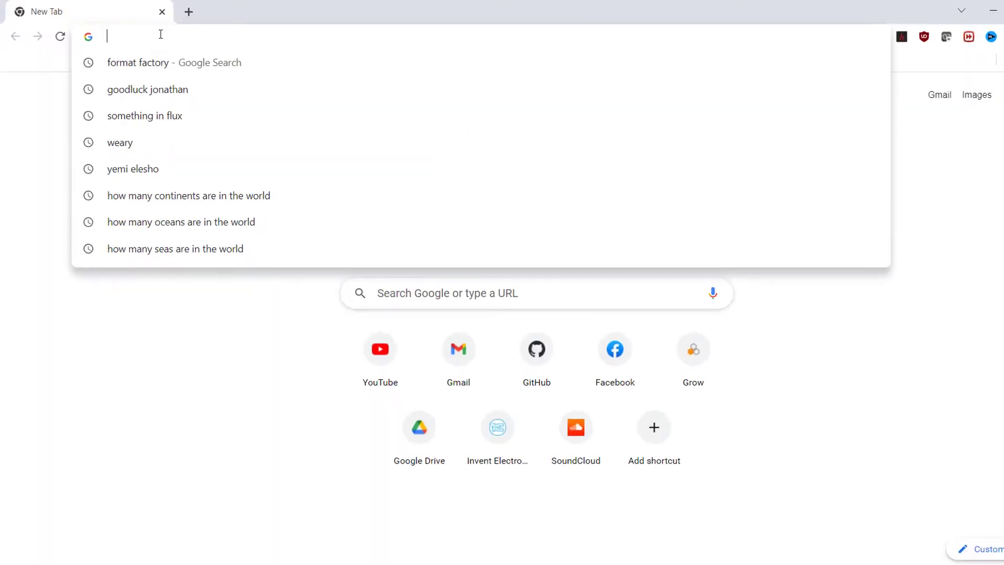
Search the web for "format factory" in Chrome and open the Format Factory page on pcfreetime.com
{"action": "type", "text": "format facto"}
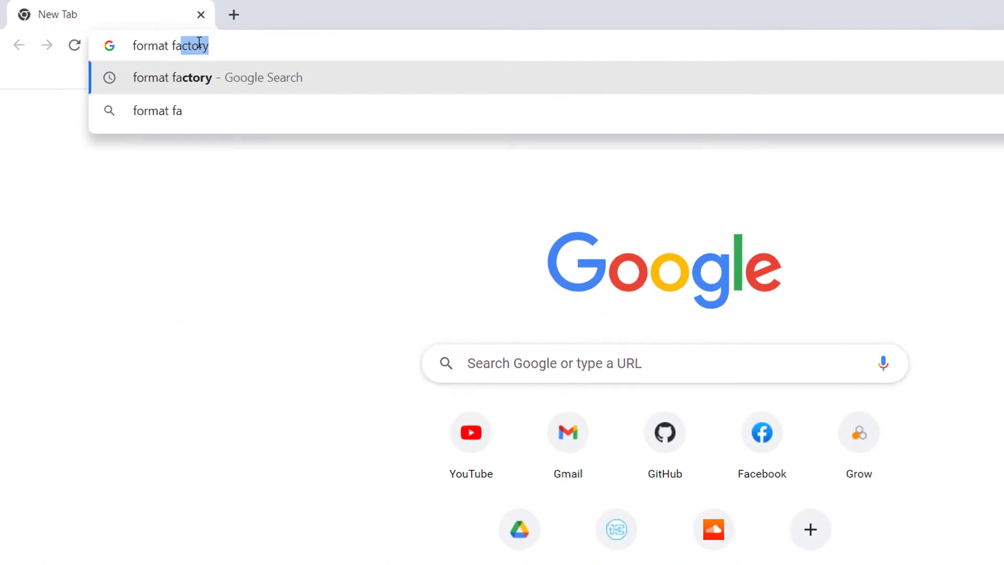
{"action": "key", "text": "Return"}
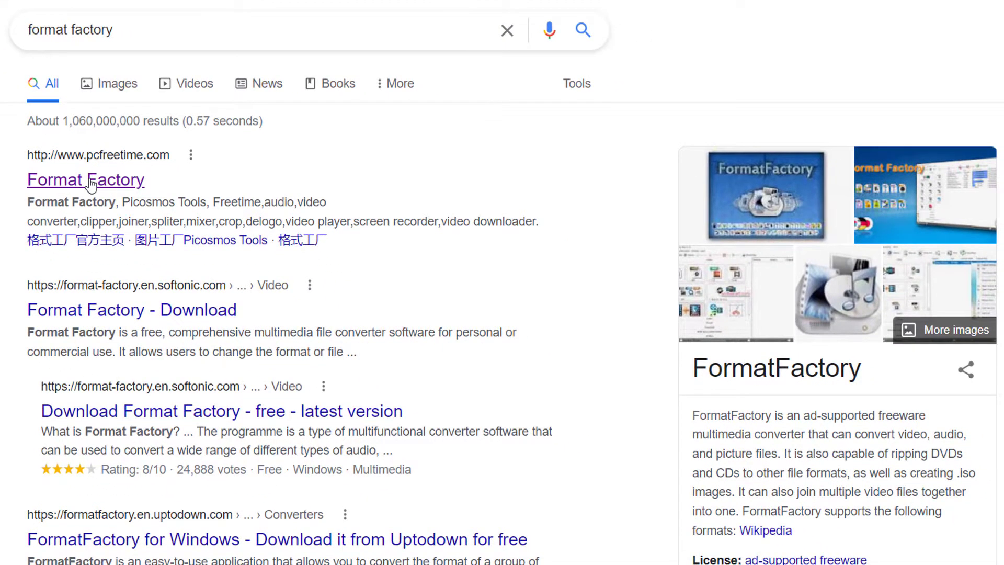
{"action": "left_click", "coordinate": [91, 184]}
{"action": "scroll", "coordinate": [268, 213], "scroll_direction": "down", "scroll_amount": 4}
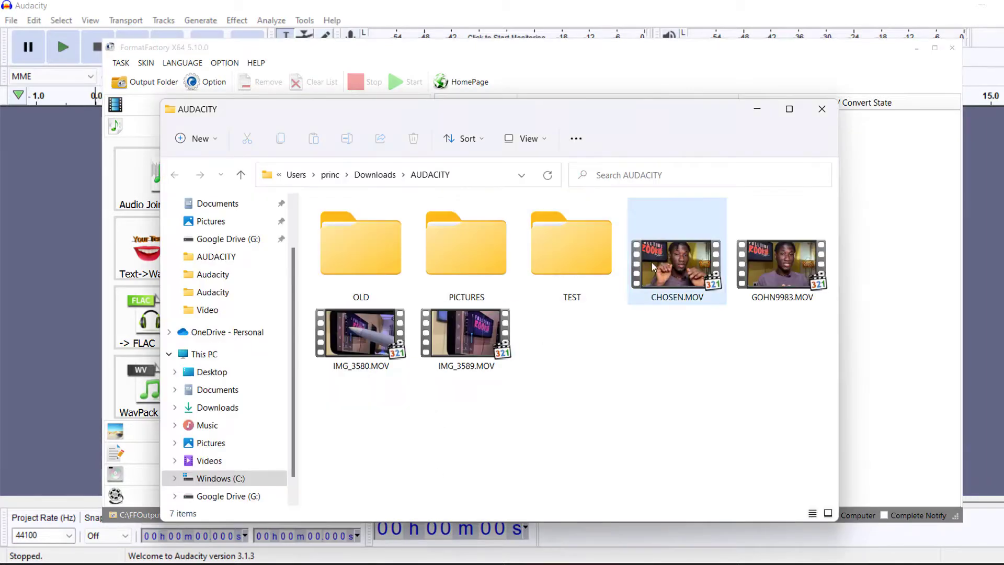
Load CHOSEN.MOV from the AUDACITY folder into FormatFactory and convert it to WAV audio
{"action": "left_click_drag", "start_coordinate": [679, 269], "coordinate": [877, 281]}
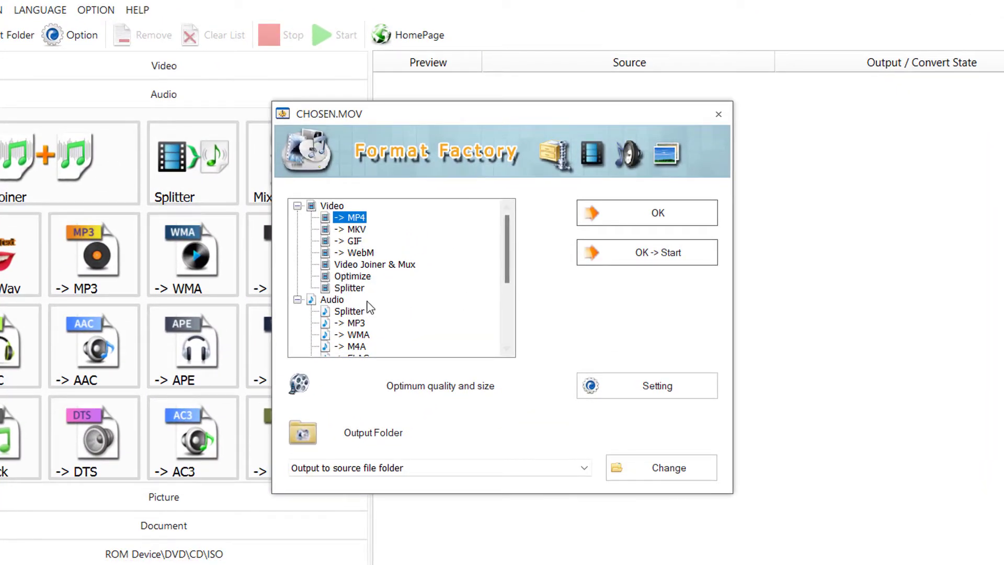
{"action": "scroll", "coordinate": [369, 309], "scroll_direction": "down", "scroll_amount": 2}
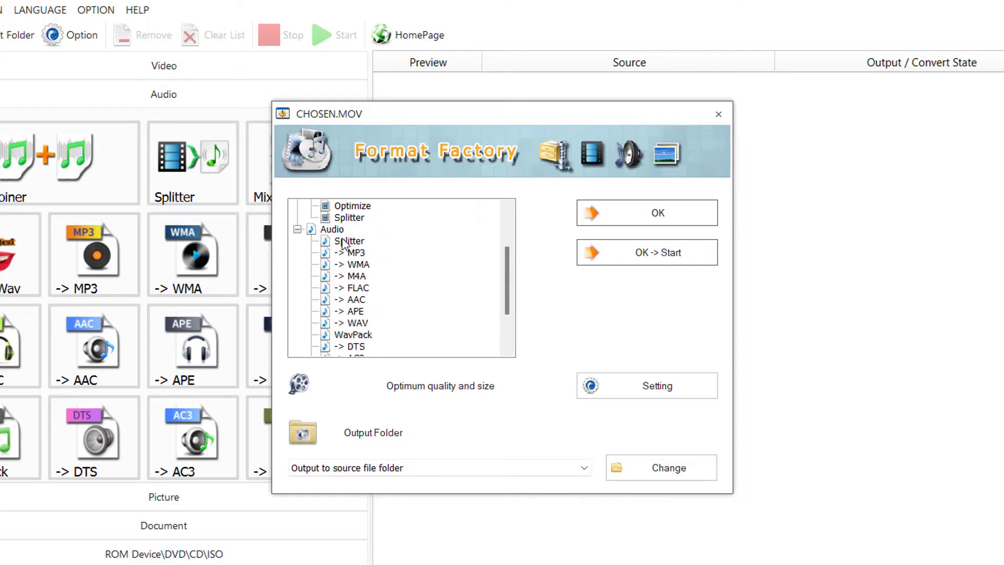
{"action": "left_click", "coordinate": [333, 230]}
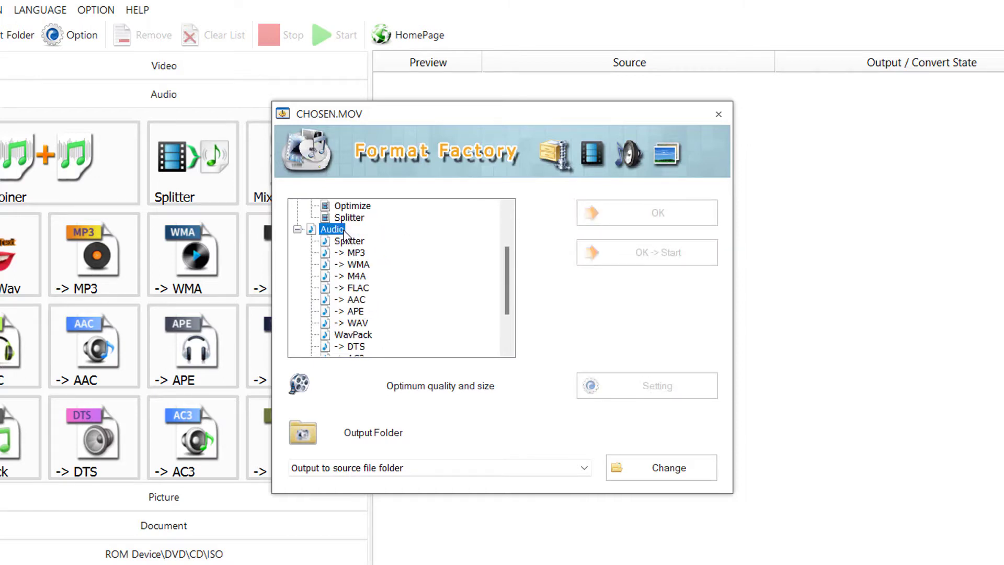
{"action": "left_click", "coordinate": [364, 324]}
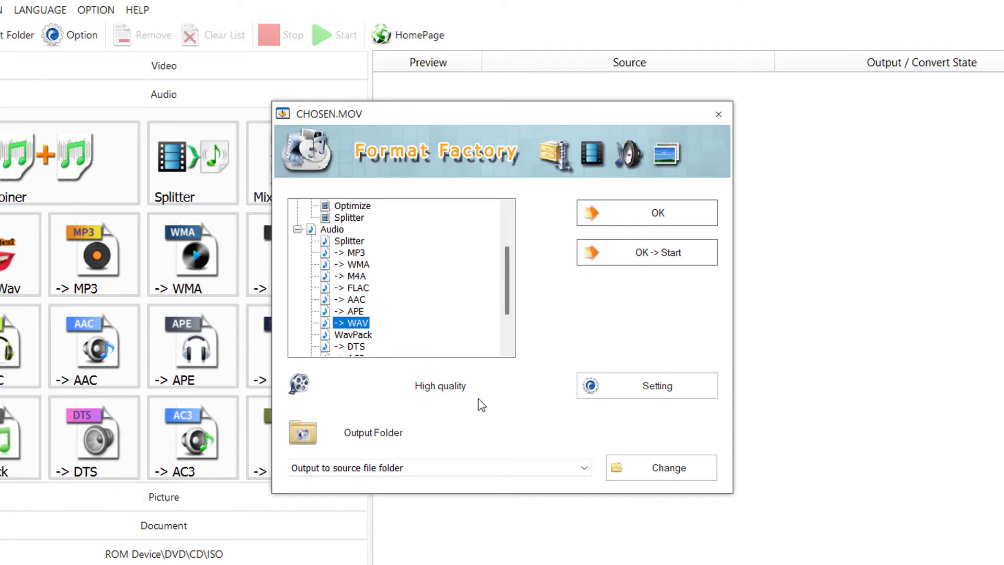
{"action": "left_click", "coordinate": [654, 214]}
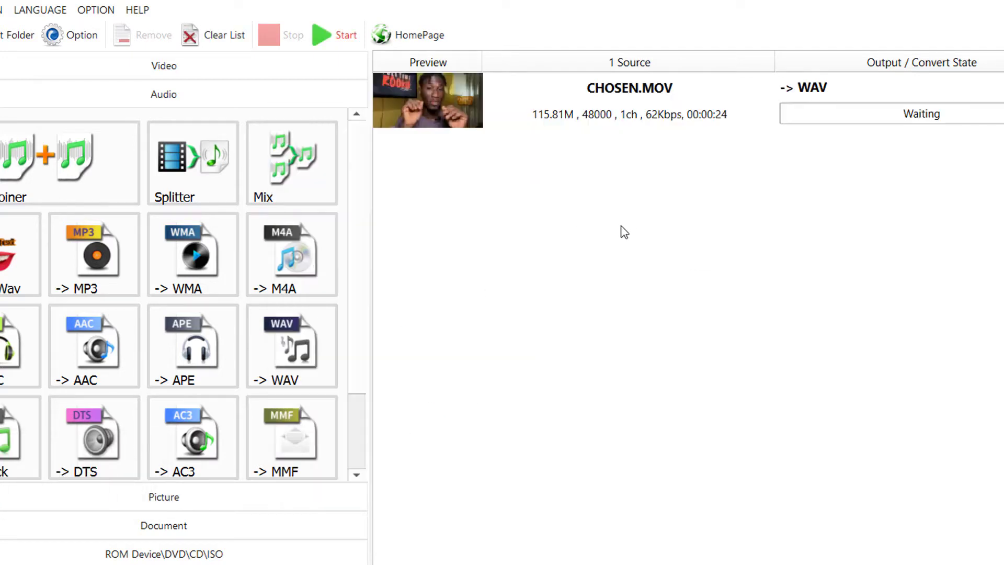
{"action": "left_click", "coordinate": [331, 37]}
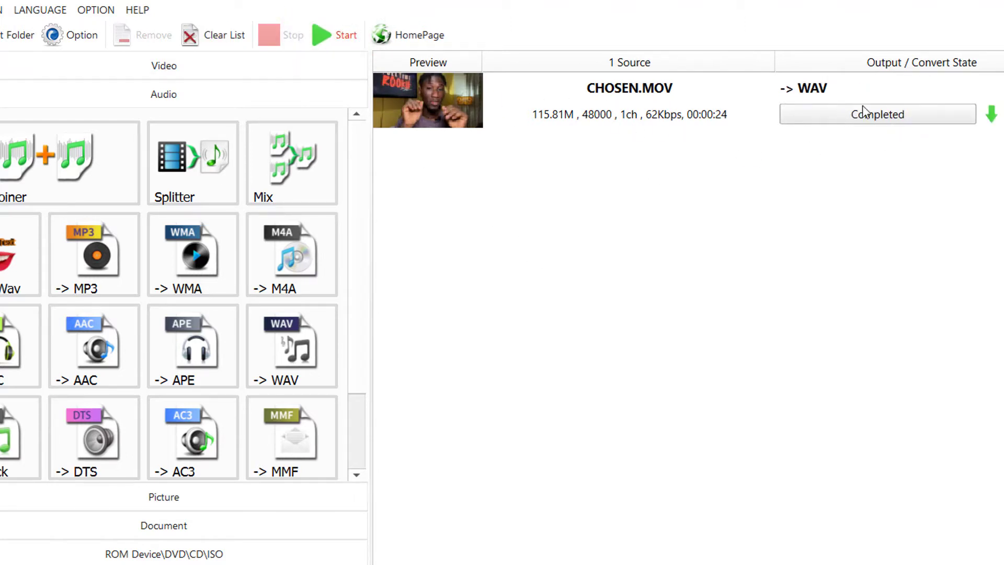
Show the converted CHOSEN.wav in its output folder and import it into Audacity as a track
{"action": "mouse_move", "coordinate": [751, 173]}
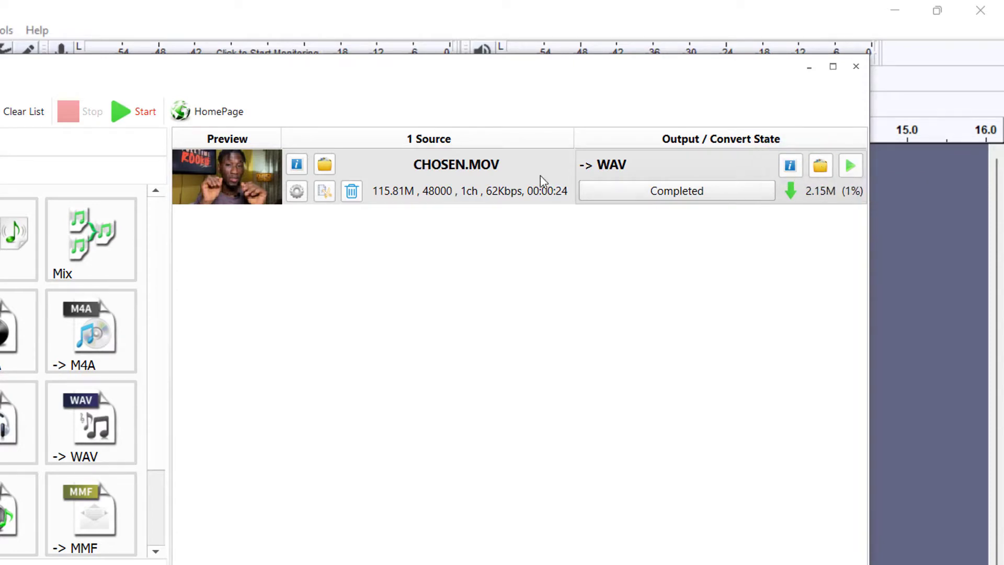
{"action": "left_click", "coordinate": [820, 167]}
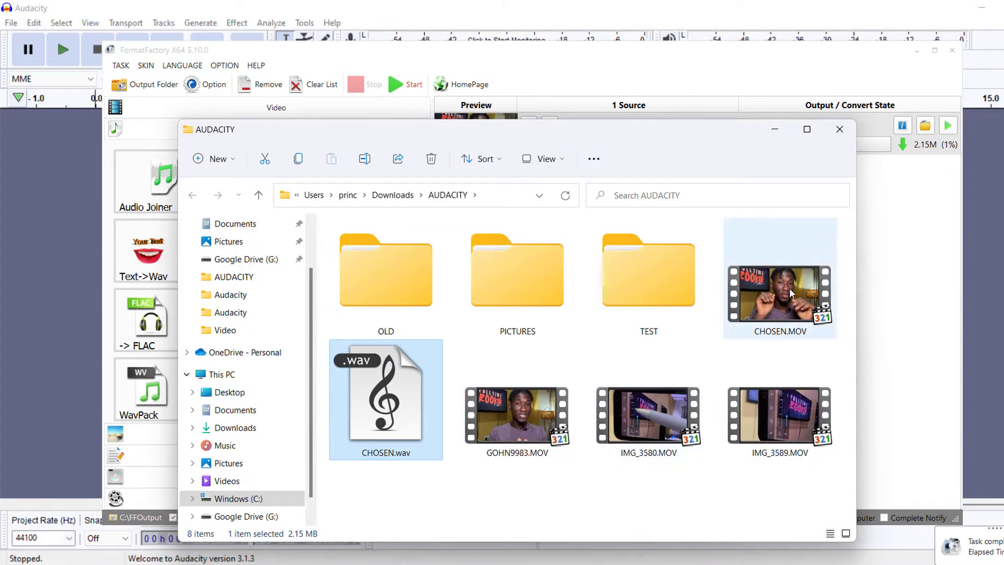
{"action": "left_click", "coordinate": [952, 52]}
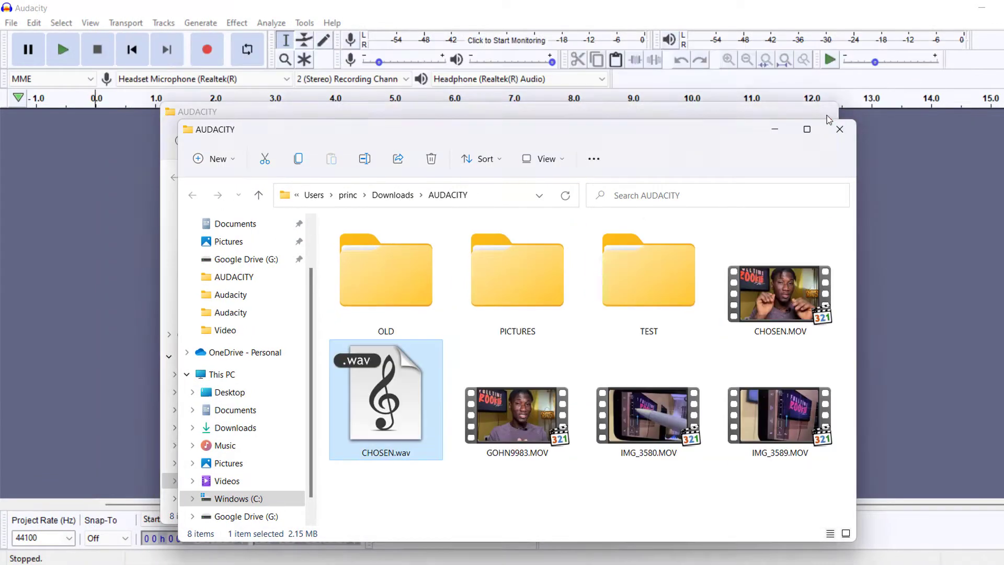
{"action": "left_click_drag", "start_coordinate": [470, 129], "coordinate": [620, 32]}
{"action": "left_click_drag", "start_coordinate": [536, 303], "coordinate": [228, 293]}
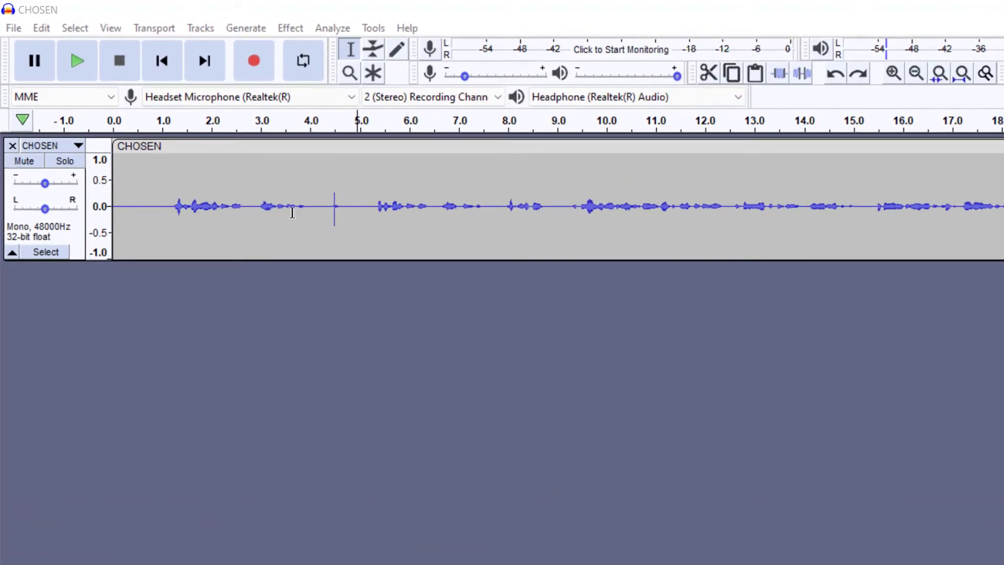
Select the audio in the CHOSEN track from about 5 s to about 22.4 s
{"action": "left_click_drag", "start_coordinate": [317, 212], "coordinate": [1003, 212]}
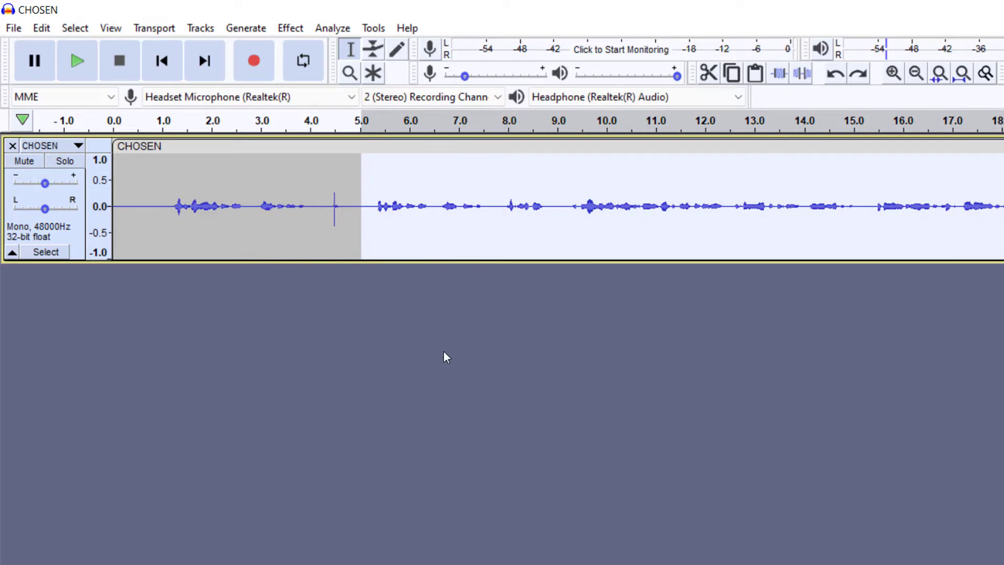
{"action": "left_click", "coordinate": [359, 203]}
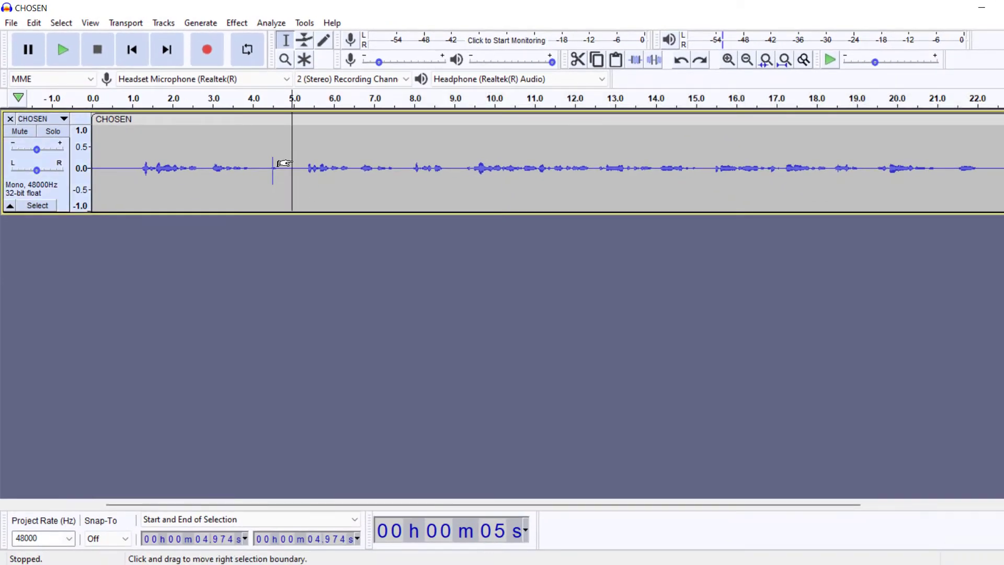
{"action": "left_click_drag", "start_coordinate": [294, 165], "coordinate": [993, 193]}
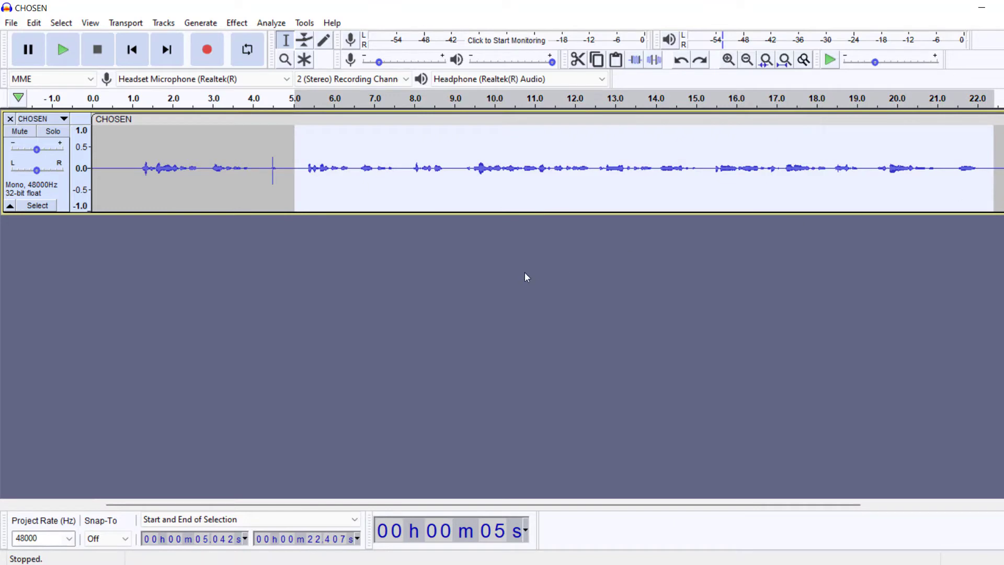
Split the CHOSEN clip at about 4.9 s, just after the short spike
{"action": "left_click", "coordinate": [491, 265]}
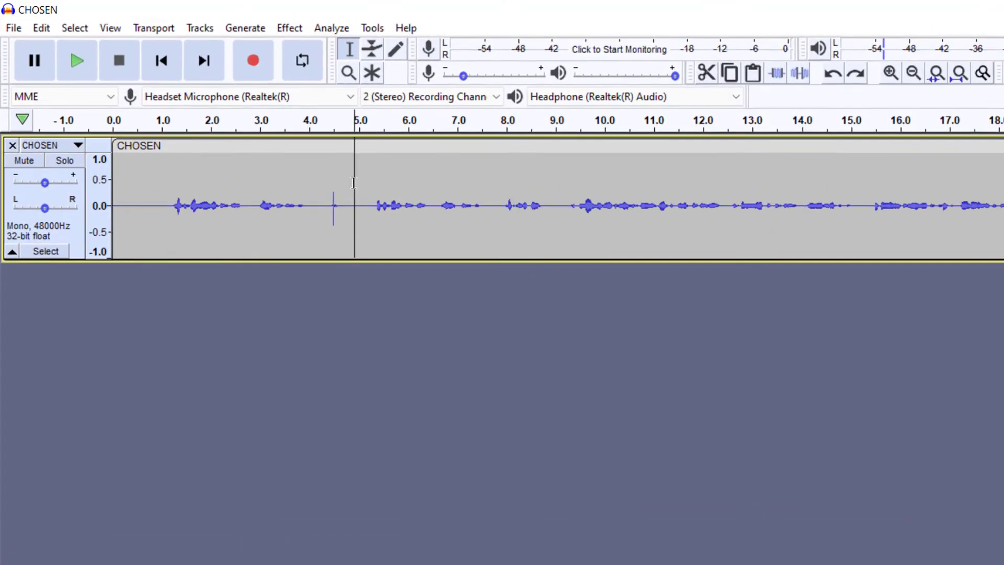
{"action": "key", "text": "ctrl+i"}
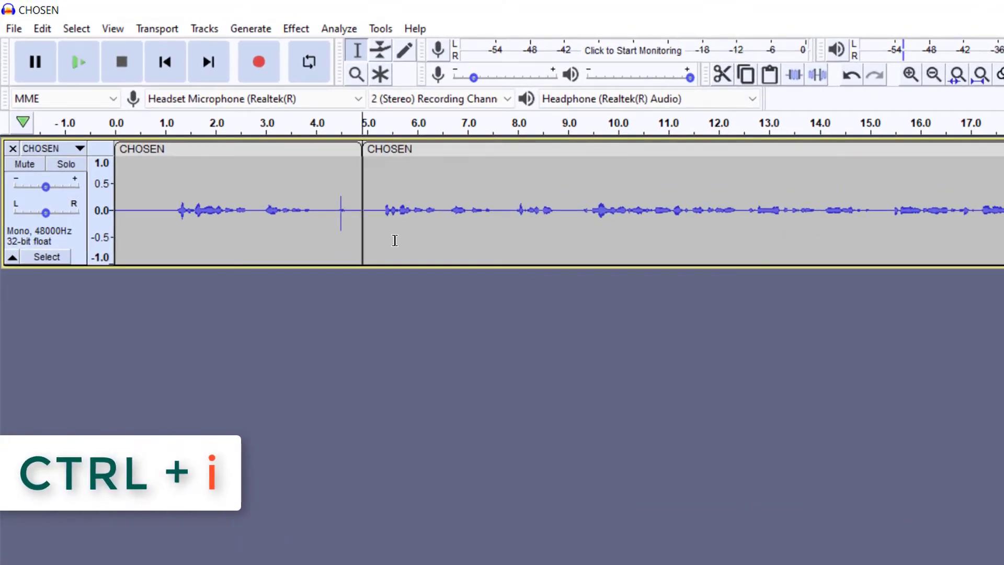
{"action": "mouse_move", "coordinate": [377, 152]}
{"action": "left_mouse_down"}
{"action": "mouse_move", "coordinate": [532, 157]}
{"action": "mouse_move", "coordinate": [384, 163]}
{"action": "left_mouse_up"}
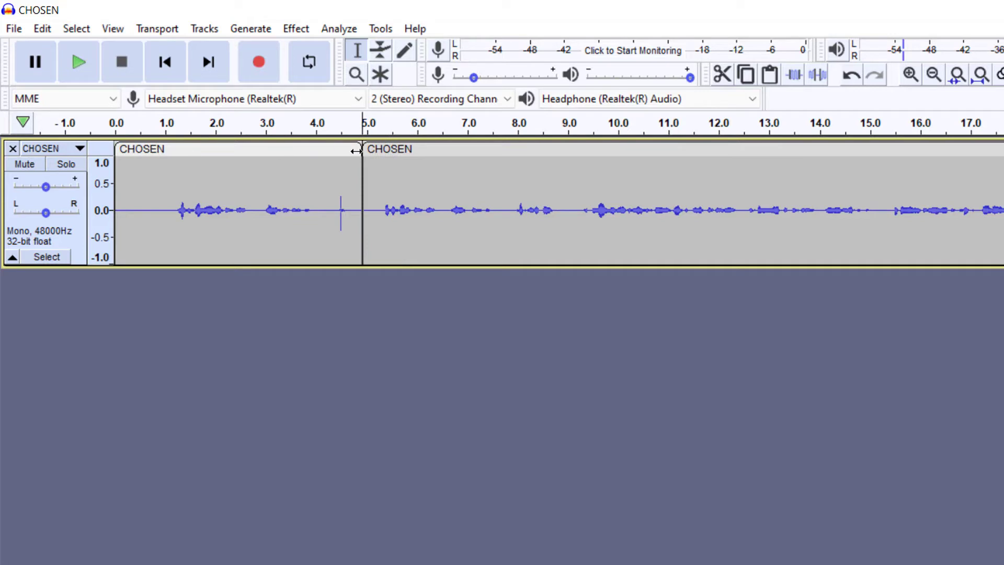
Rename the clip after the split to B and the clip before it to A
{"action": "double_click", "coordinate": [387, 151]}
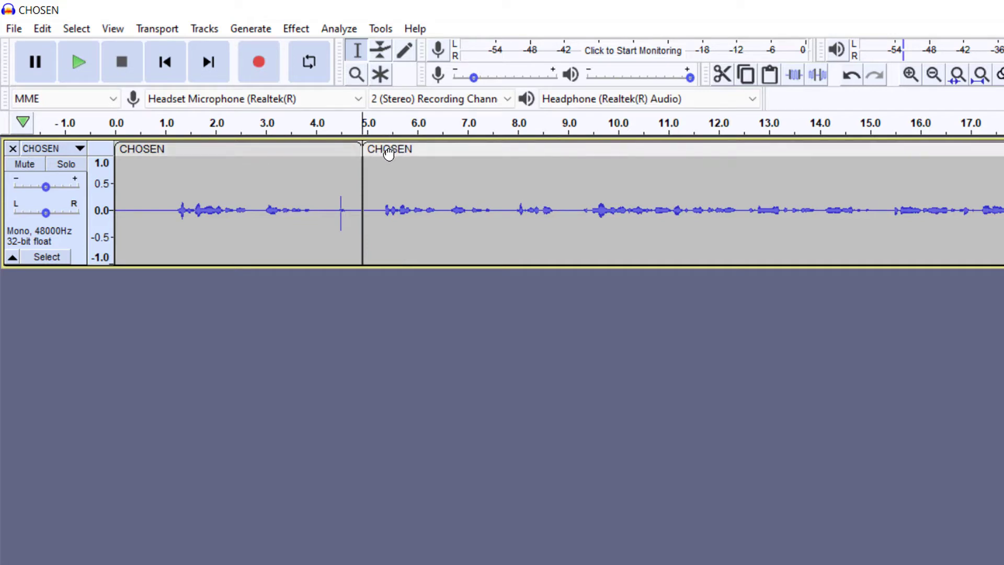
{"action": "type", "text": "B"}
{"action": "left_click", "coordinate": [142, 154]}
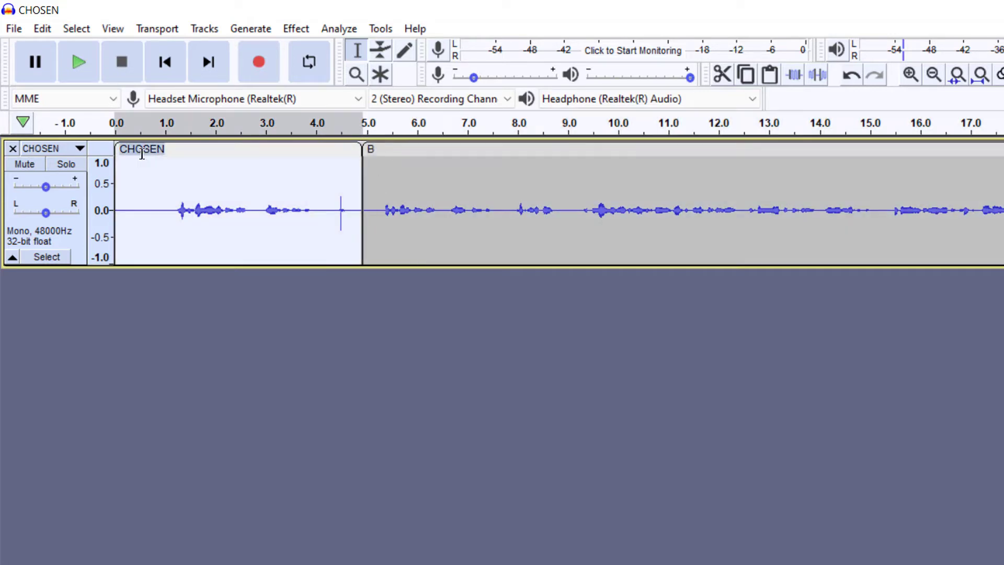
{"action": "type", "text": "A"}
{"action": "left_click", "coordinate": [230, 396]}
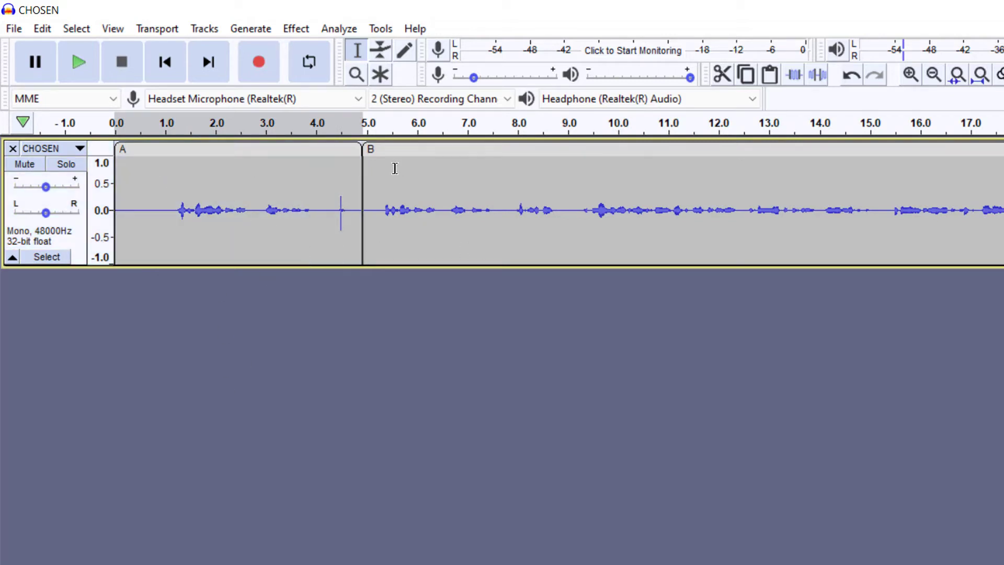
Select the quiet gap in clip B from about 8.9 to 9.2 s and capture it as the Noise Reduction profile
{"action": "left_click", "coordinate": [567, 210]}
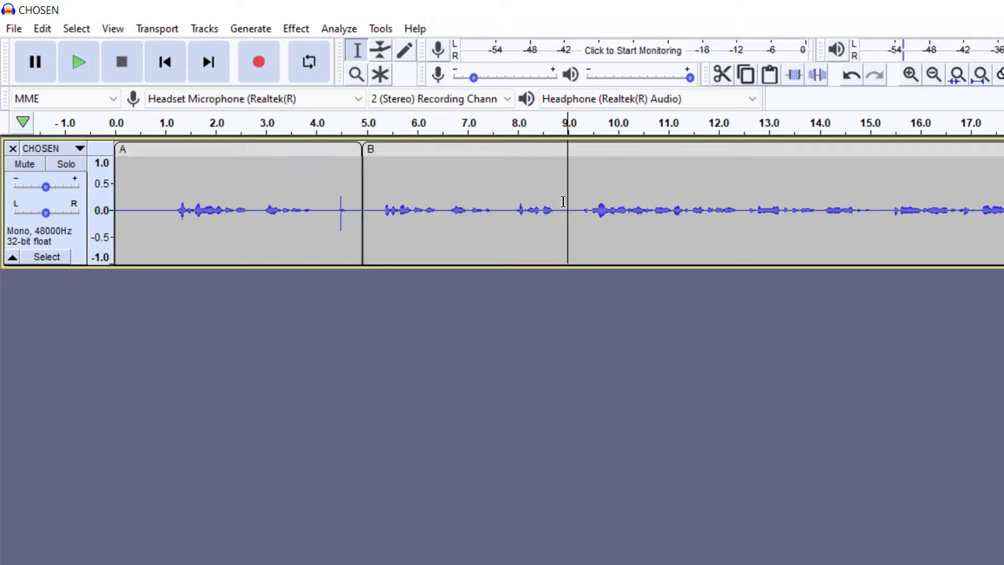
{"action": "left_click", "coordinate": [563, 200]}
{"action": "left_click", "coordinate": [589, 289]}
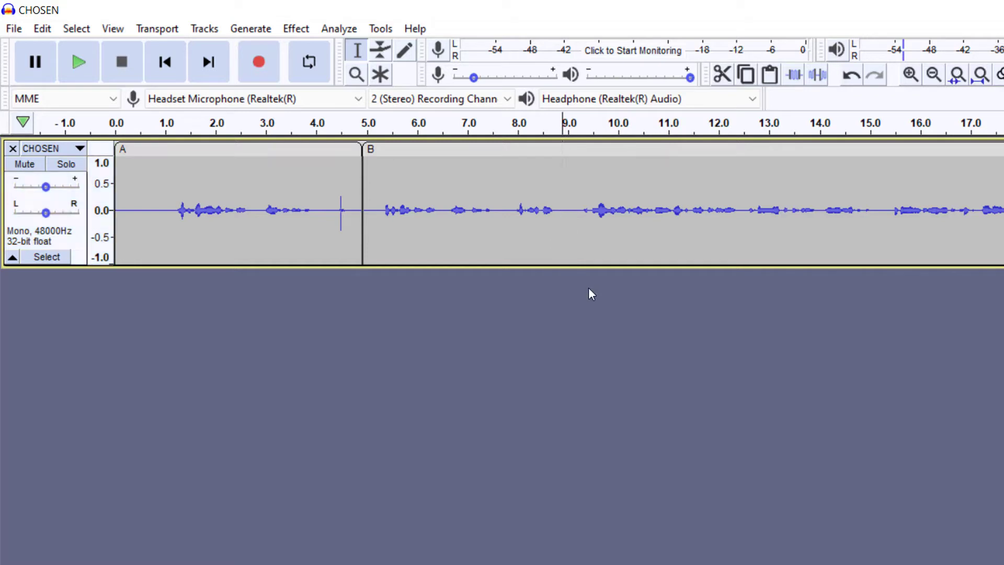
{"action": "left_click", "coordinate": [558, 180]}
{"action": "left_click_drag", "start_coordinate": [558, 181], "coordinate": [580, 181]}
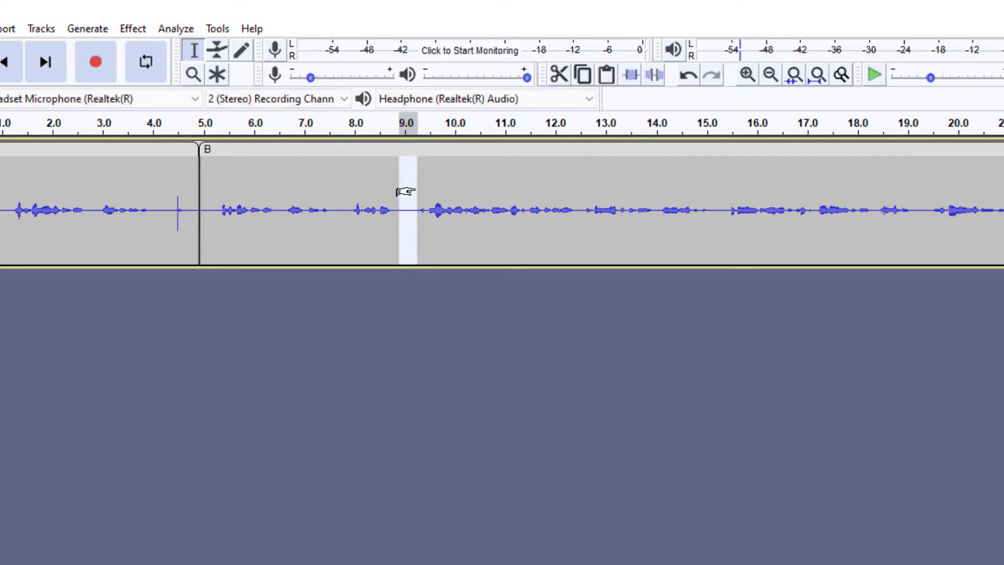
{"action": "left_click", "coordinate": [137, 29]}
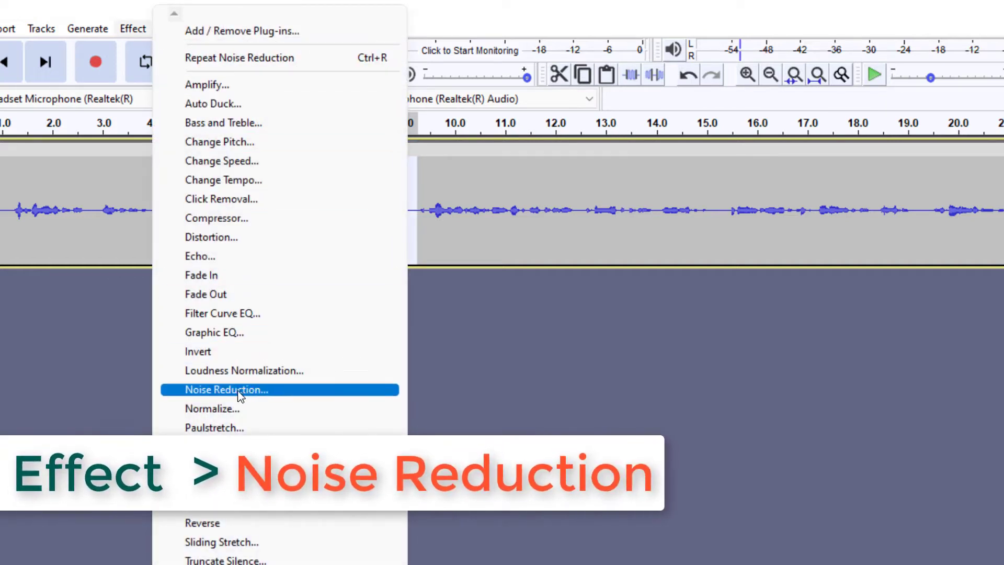
{"action": "left_click", "coordinate": [245, 387]}
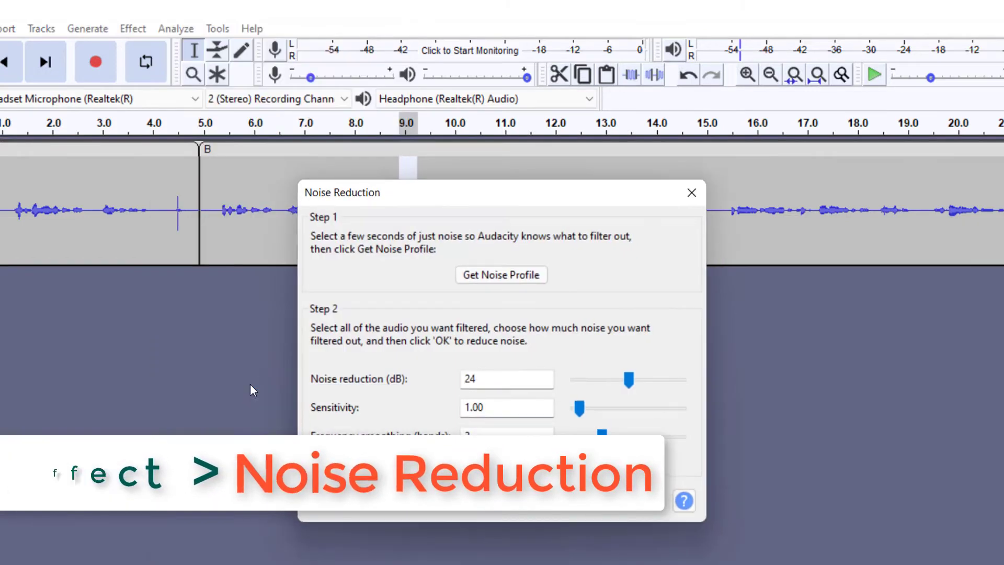
{"action": "left_click", "coordinate": [484, 275]}
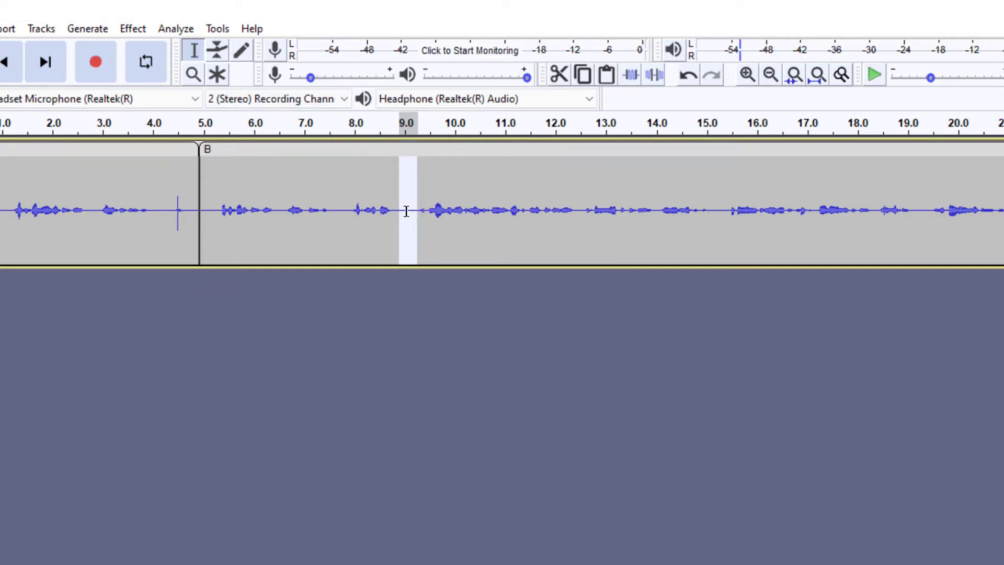
Apply Noise Reduction to all of clip B at 24 dB, sensitivity 1.00 and 3 smoothing bands, and play back the gap around 9 s
{"action": "left_click", "coordinate": [474, 154]}
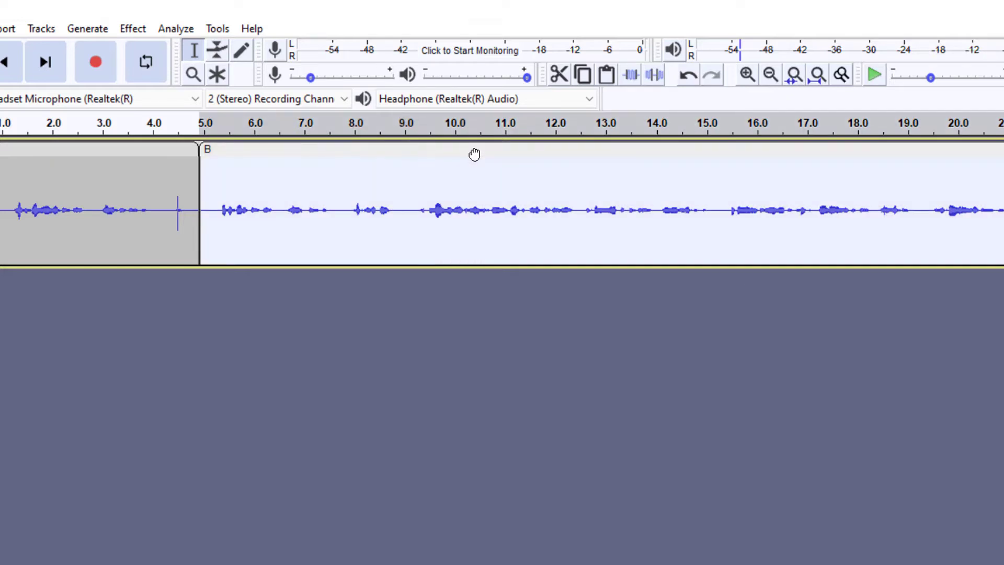
{"action": "left_click", "coordinate": [133, 28]}
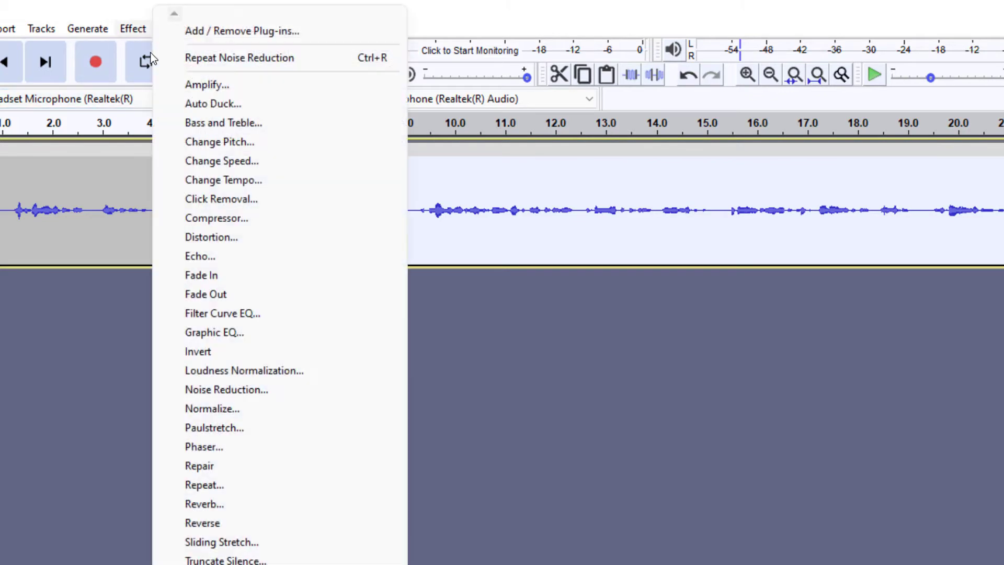
{"action": "left_click", "coordinate": [236, 390]}
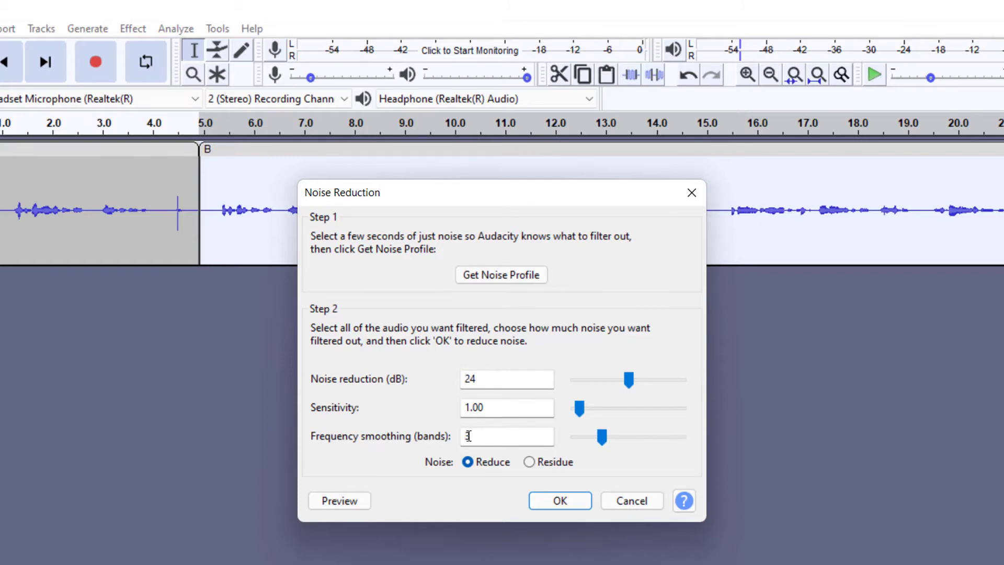
{"action": "left_click", "coordinate": [540, 501]}
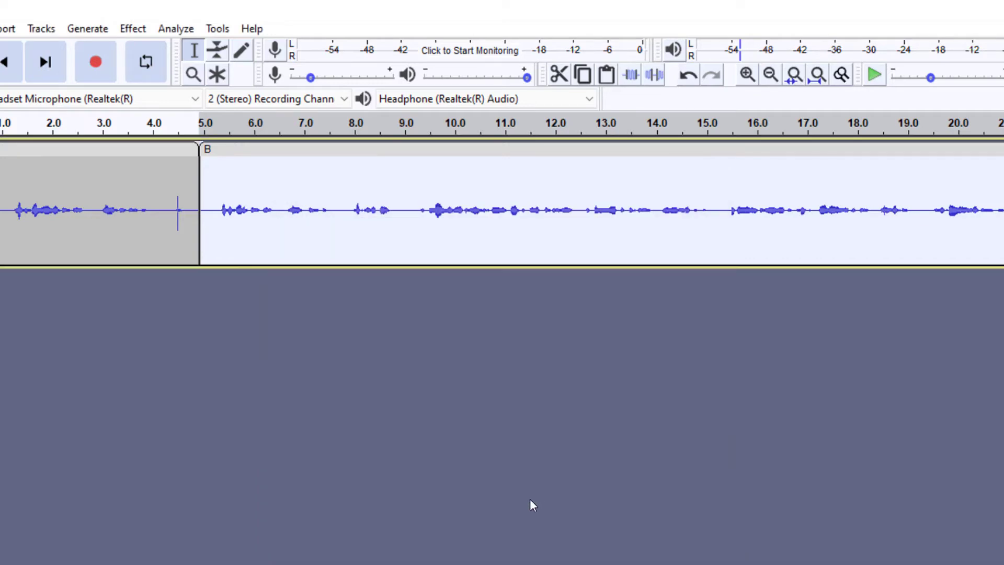
{"action": "left_click_drag", "start_coordinate": [399, 205], "coordinate": [416, 209]}
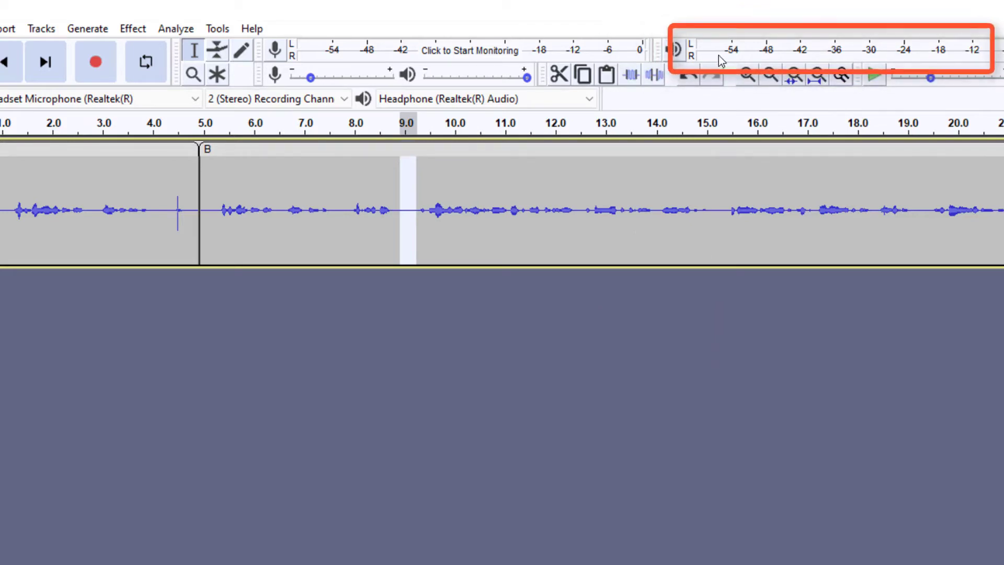
{"action": "key", "text": "space"}
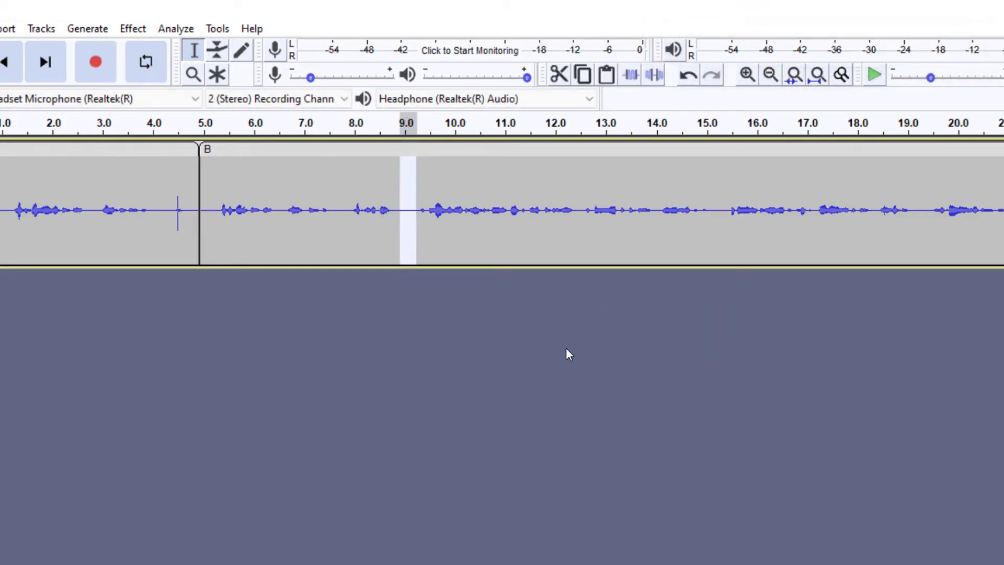
Compress clip B with threshold -12 dB, noise floor -40 dB, ratio 2:1, attack 0.20 s, release 1.0 s and make-up gain, and play it back
{"action": "left_click", "coordinate": [475, 152]}
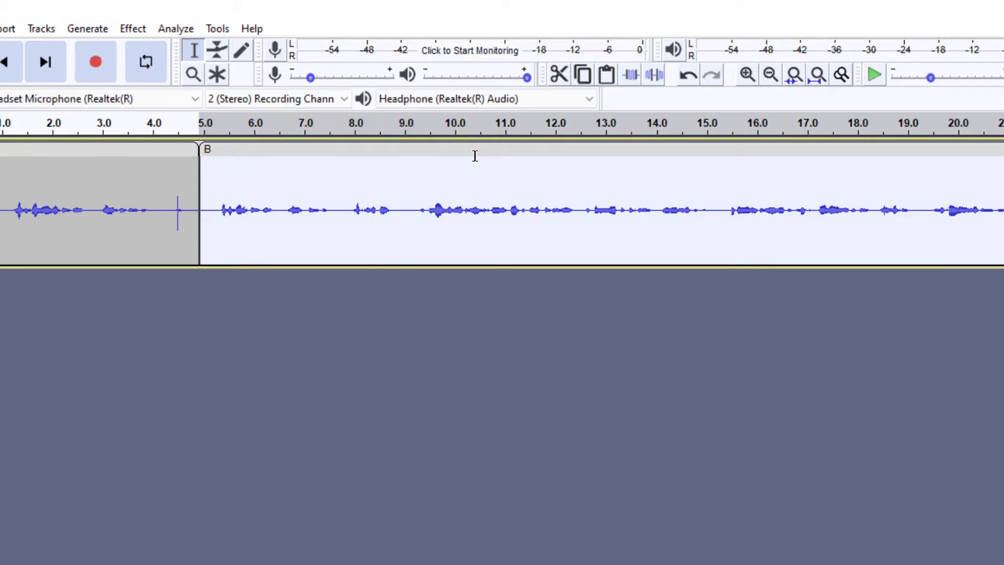
{"action": "left_click", "coordinate": [134, 30]}
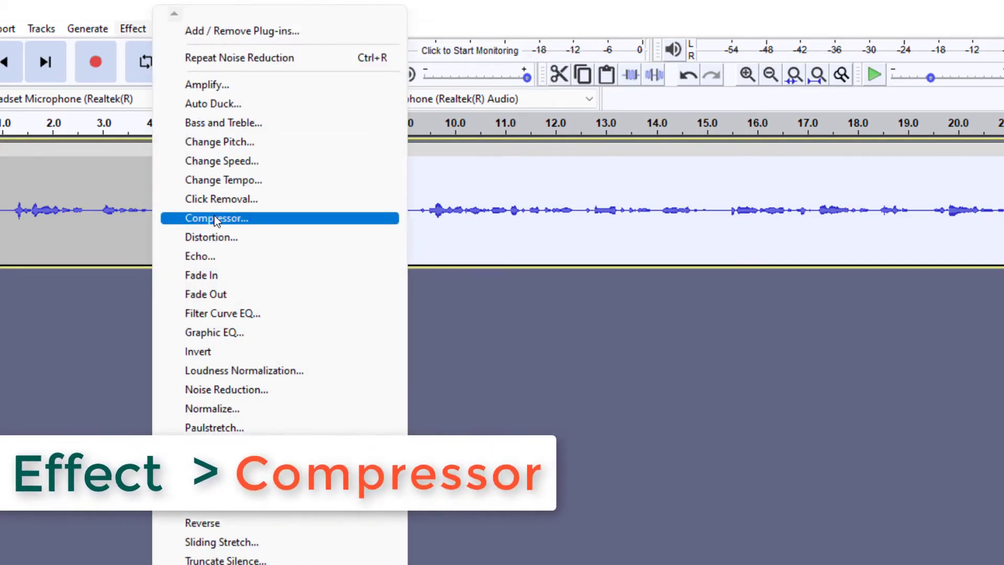
{"action": "left_click", "coordinate": [275, 219]}
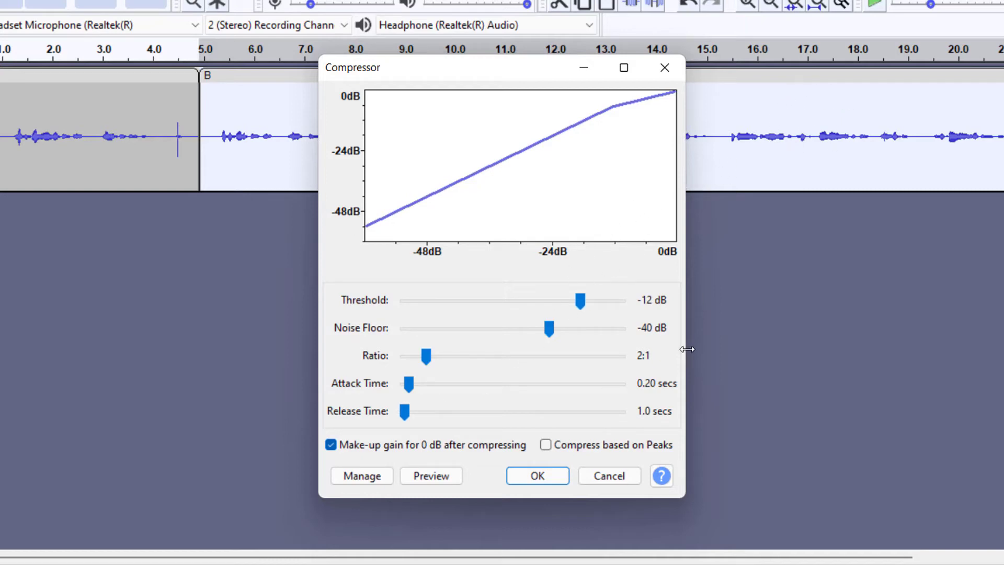
{"action": "left_click", "coordinate": [535, 476]}
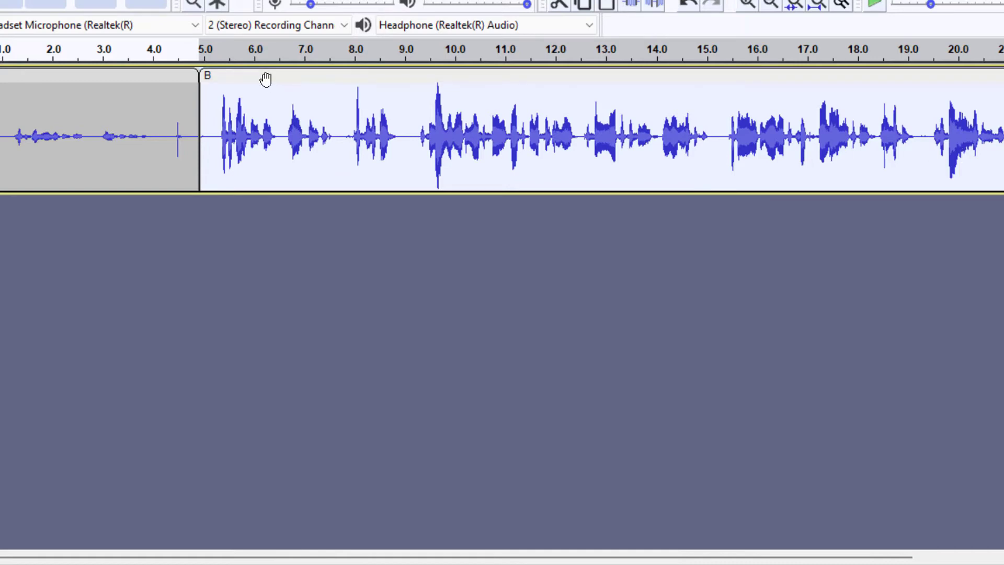
{"action": "key", "text": "space"}
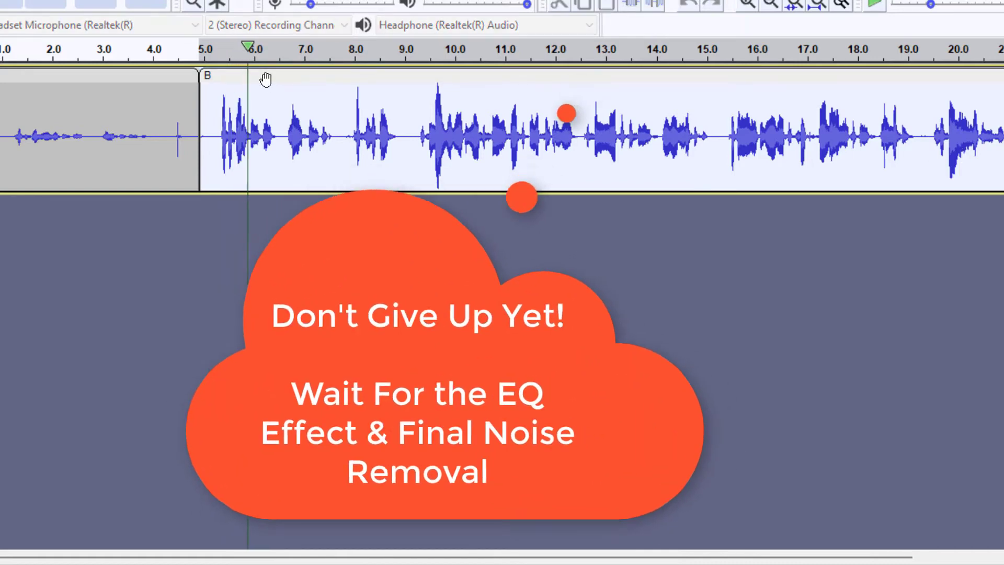
{"action": "key", "text": "space"}
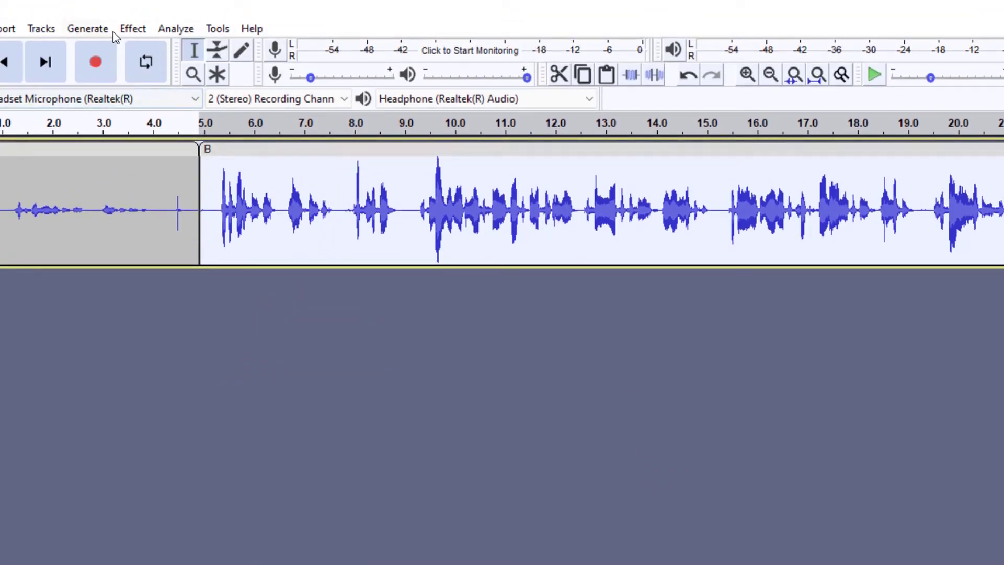
Start a Graphic EQ on clip B and load the Treble Boost factory preset
{"action": "left_click", "coordinate": [134, 30]}
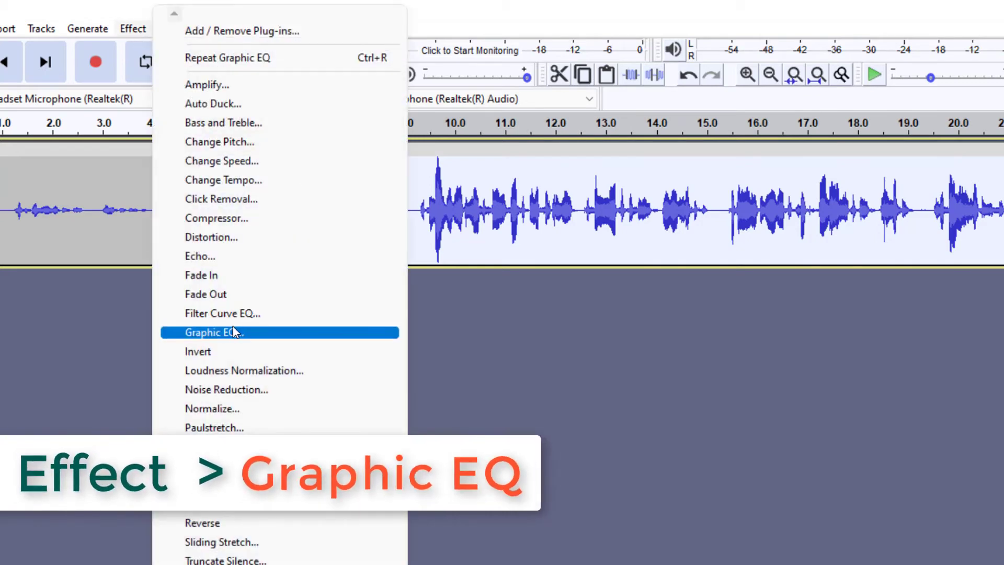
{"action": "left_click", "coordinate": [255, 336]}
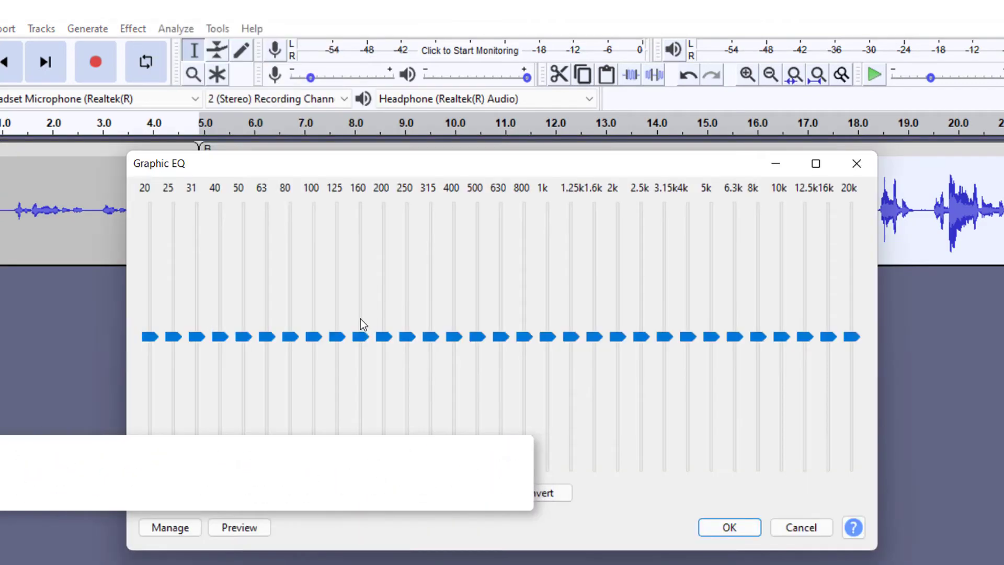
{"action": "mouse_move", "coordinate": [477, 286]}
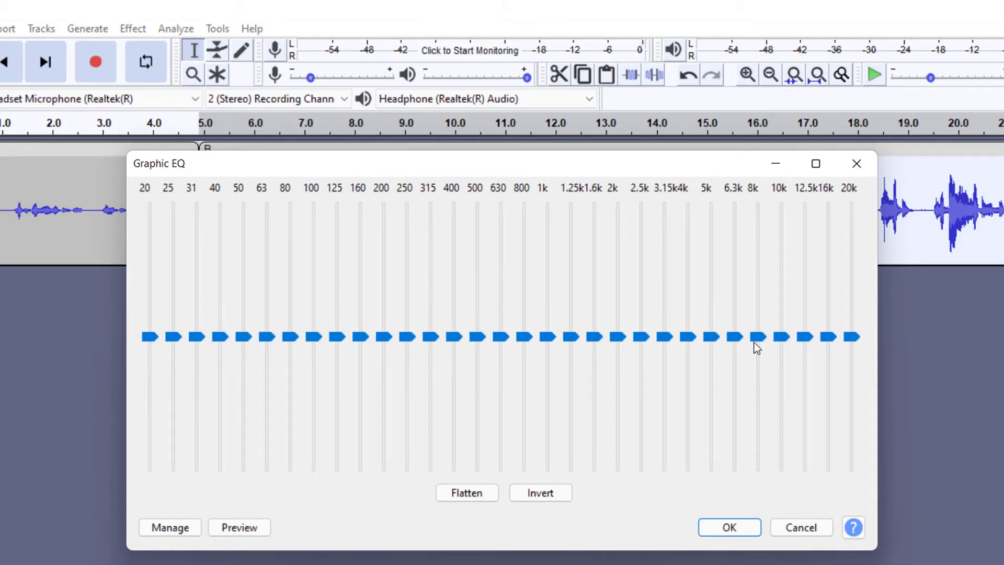
{"action": "left_click", "coordinate": [168, 526]}
{"action": "mouse_move", "coordinate": [260, 429]}
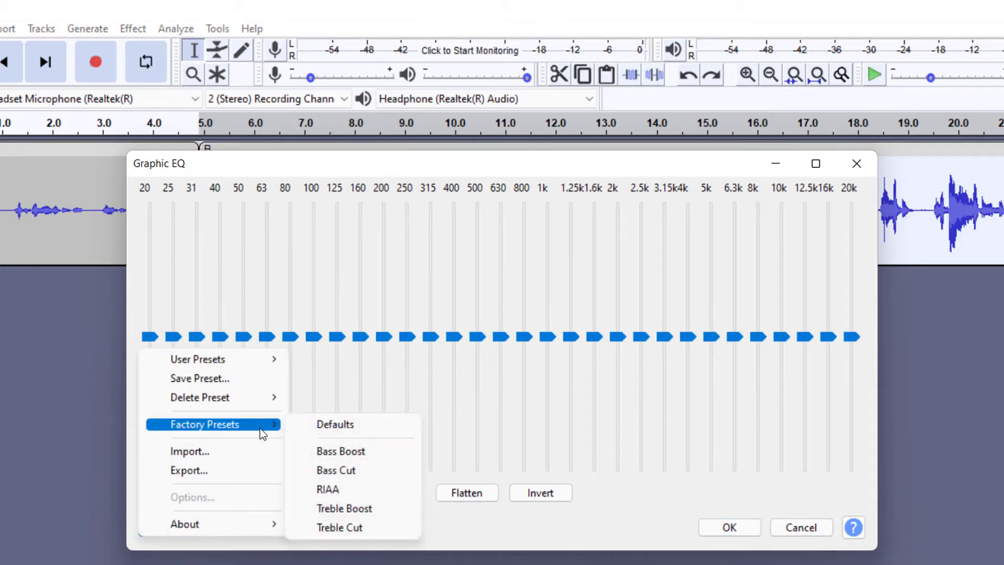
{"action": "left_click", "coordinate": [339, 507]}
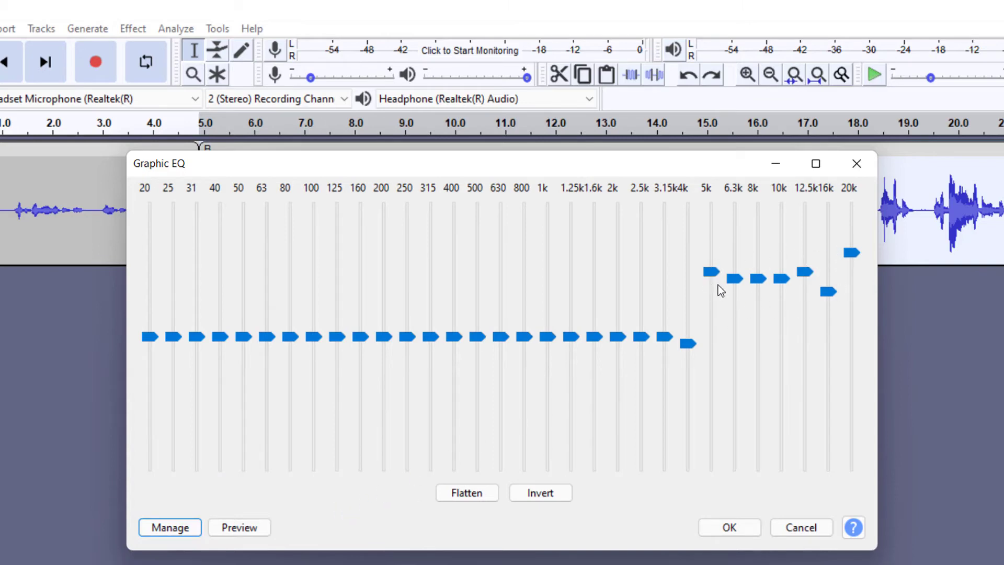
Raise the 20 to 250 Hz bands into a smooth bass curve that peaks at 50 to 80 Hz and tapers towards the flat midrange
{"action": "mouse_move", "coordinate": [408, 333]}
{"action": "left_click", "coordinate": [407, 334]}
{"action": "left_click_drag", "start_coordinate": [406, 330], "coordinate": [412, 325]}
{"action": "left_click_drag", "start_coordinate": [285, 337], "coordinate": [279, 274]}
{"action": "left_click_drag", "start_coordinate": [244, 336], "coordinate": [245, 278]}
{"action": "left_click_drag", "start_coordinate": [220, 336], "coordinate": [199, 291]}
{"action": "left_click_drag", "start_coordinate": [174, 336], "coordinate": [175, 298]}
{"action": "left_click_drag", "start_coordinate": [150, 336], "coordinate": [151, 311]}
{"action": "left_click_drag", "start_coordinate": [314, 336], "coordinate": [314, 278]}
{"action": "left_click_drag", "start_coordinate": [337, 337], "coordinate": [364, 311]}
{"action": "left_click_drag", "start_coordinate": [385, 336], "coordinate": [385, 323]}
{"action": "left_click_drag", "start_coordinate": [338, 284], "coordinate": [340, 298]}
{"action": "left_click_drag", "start_coordinate": [316, 279], "coordinate": [291, 272]}
{"action": "left_click_drag", "start_coordinate": [173, 299], "coordinate": [173, 305]}
{"action": "left_click_drag", "start_coordinate": [148, 312], "coordinate": [148, 319]}
{"action": "left_click_drag", "start_coordinate": [313, 286], "coordinate": [314, 280]}
{"action": "left_click_drag", "start_coordinate": [334, 297], "coordinate": [335, 293]}
{"action": "left_click_drag", "start_coordinate": [314, 284], "coordinate": [314, 290]}
{"action": "left_click_drag", "start_coordinate": [289, 273], "coordinate": [289, 280]}
{"action": "left_click_drag", "start_coordinate": [267, 273], "coordinate": [267, 279]}
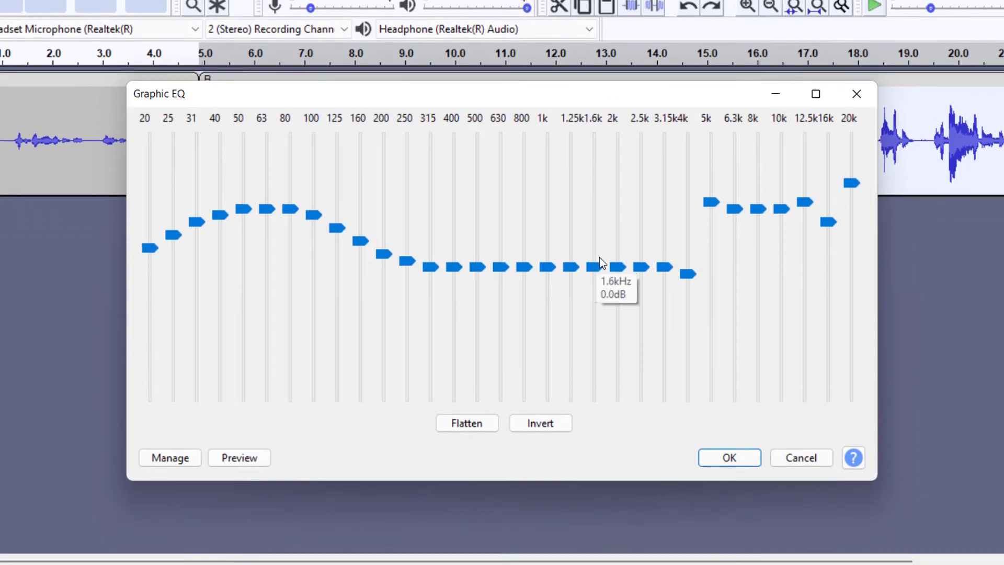
Save the combined bass and treble boost curve as a user preset named YT2
{"action": "mouse_move", "coordinate": [757, 205]}
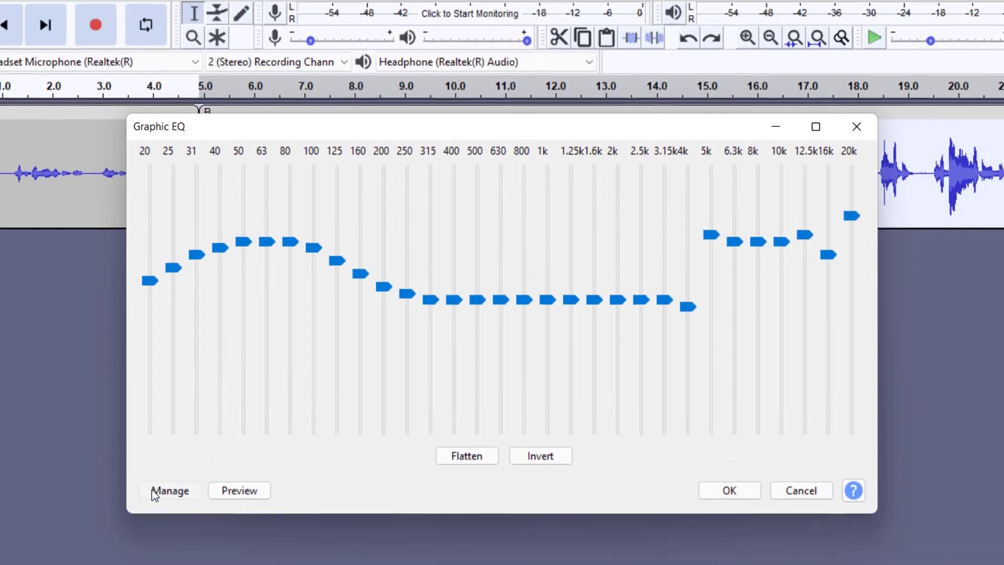
{"action": "left_click", "coordinate": [167, 454]}
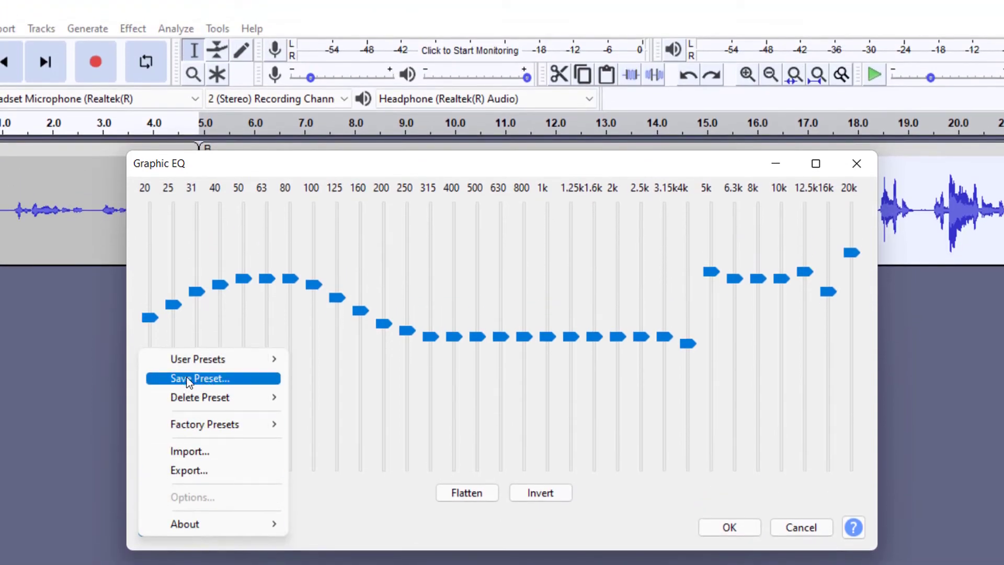
{"action": "left_click", "coordinate": [206, 378]}
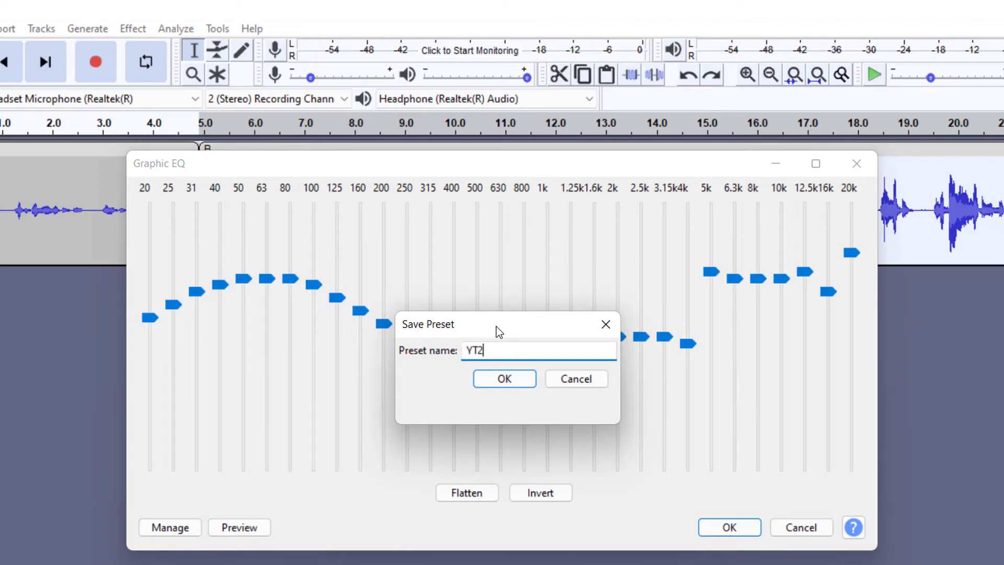
{"action": "left_click", "coordinate": [515, 380]}
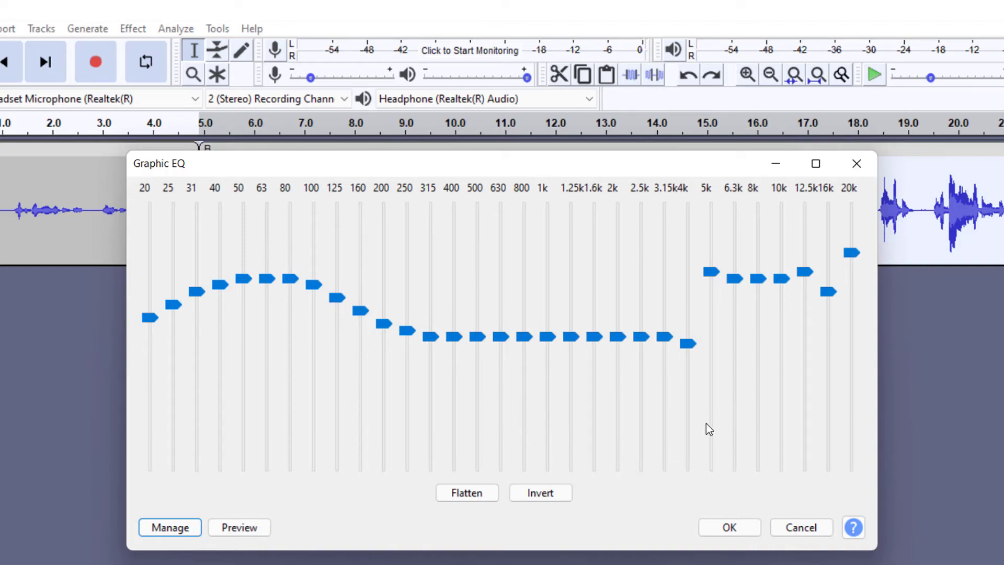
Look up YT2 among the user presets and apply the equalizer curve to clip B
{"action": "left_click", "coordinate": [173, 528]}
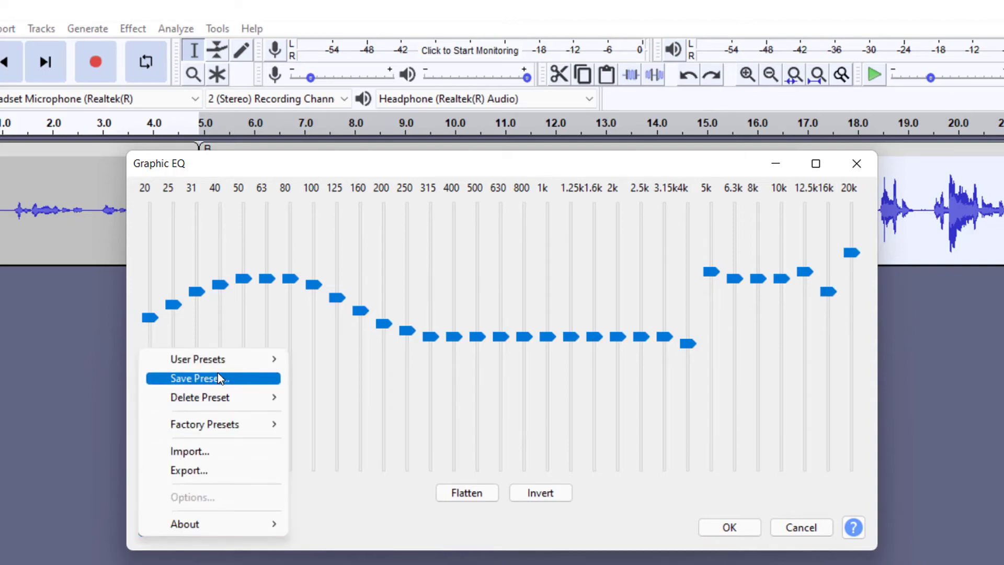
{"action": "mouse_move", "coordinate": [222, 359]}
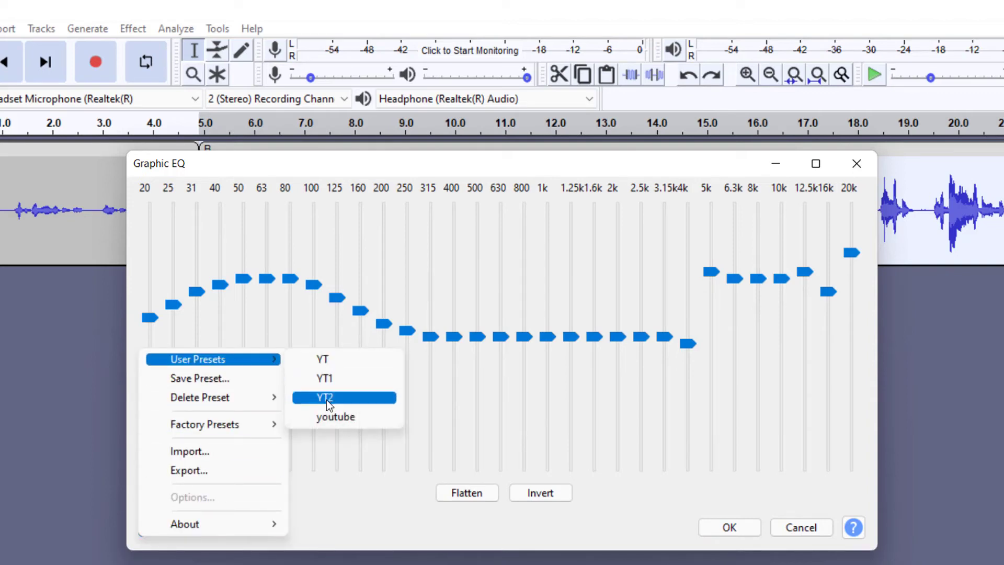
{"action": "left_click", "coordinate": [403, 515]}
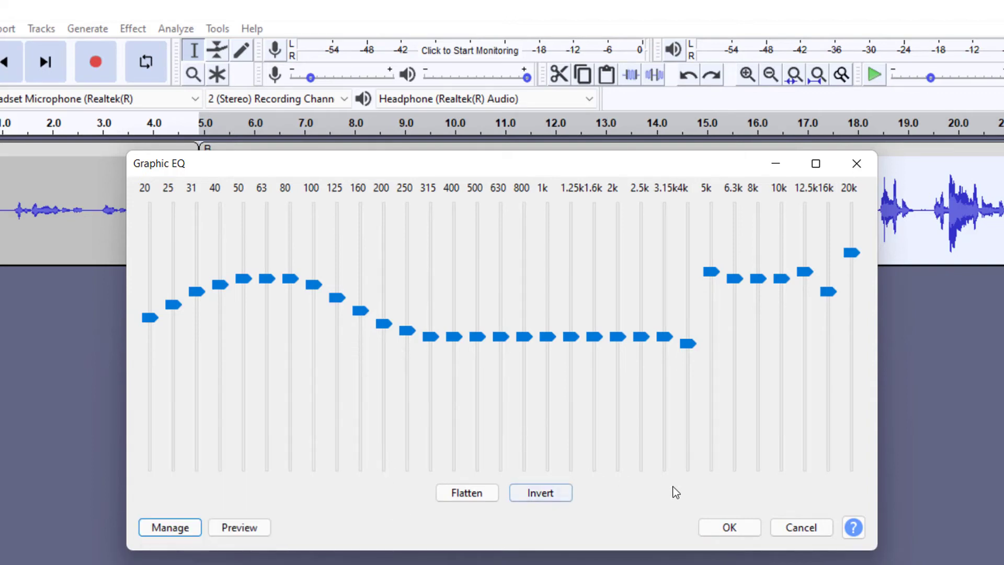
{"action": "left_click", "coordinate": [729, 528]}
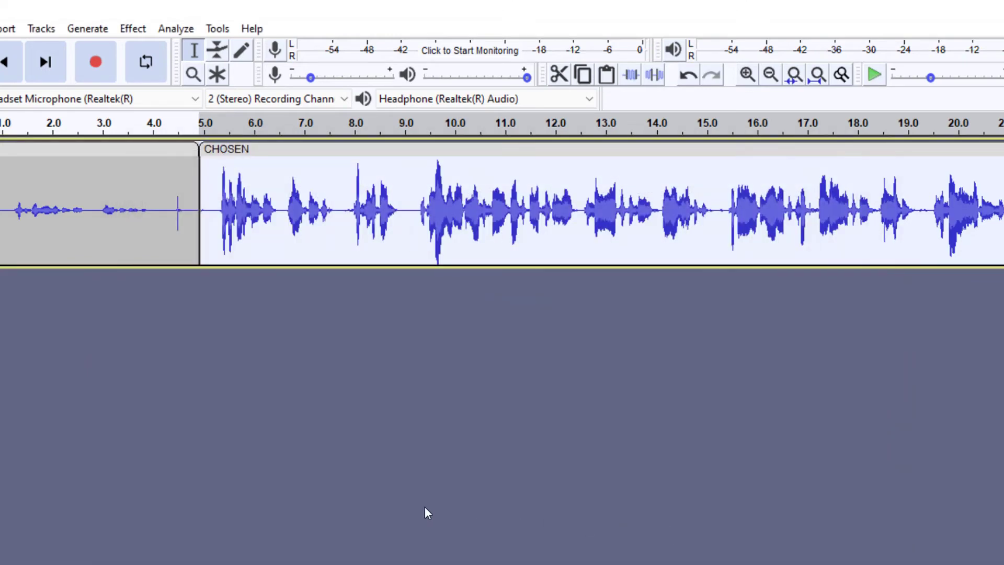
Play the equalized clip from about 5.2 s to judge the sound
{"action": "left_click", "coordinate": [215, 209]}
{"action": "key", "text": "space"}
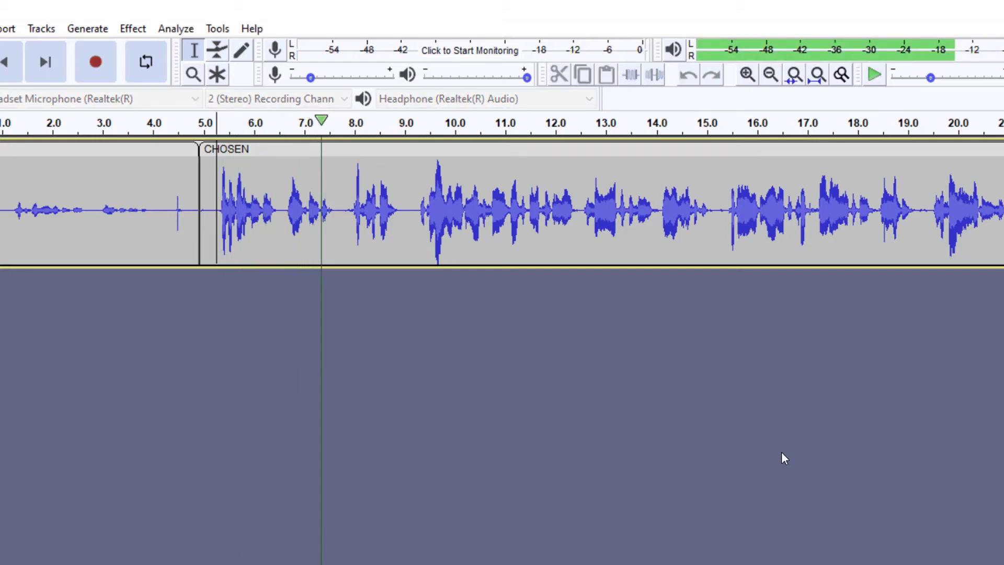
{"action": "key", "text": "space"}
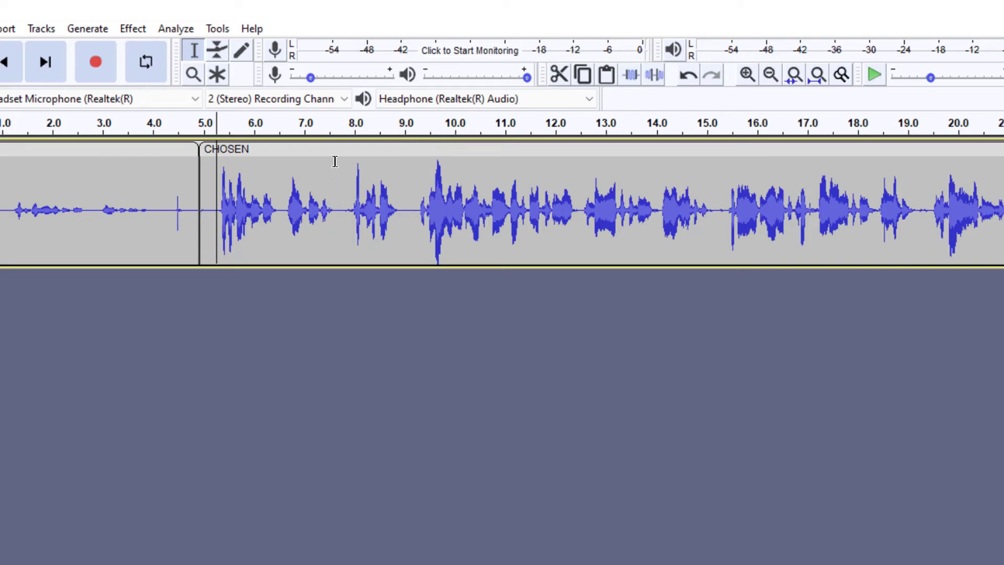
Play the silent gap from about 7.6 to 7.9 s and capture it as the noise profile
{"action": "left_click_drag", "start_coordinate": [334, 163], "coordinate": [349, 164]}
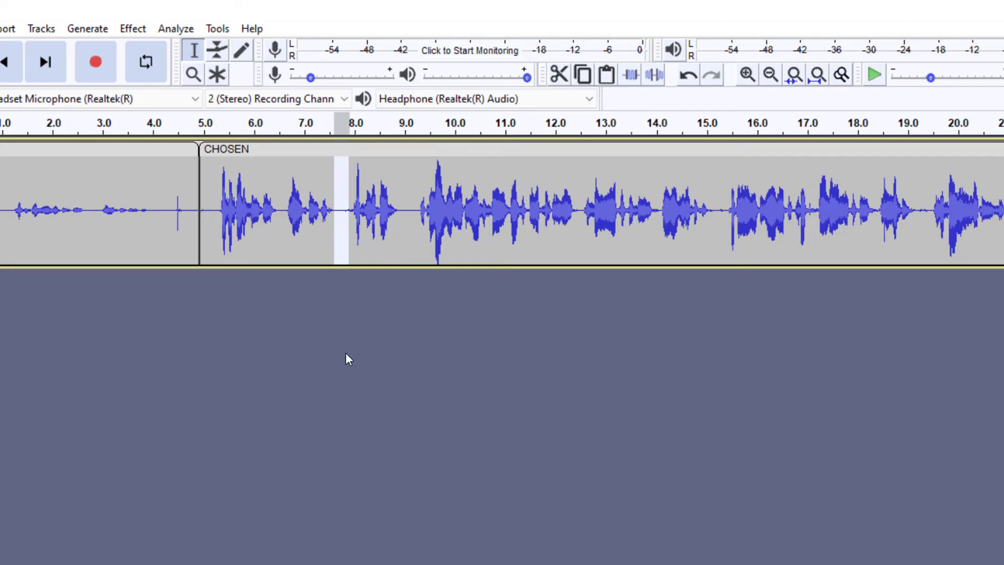
{"action": "key", "text": "space"}
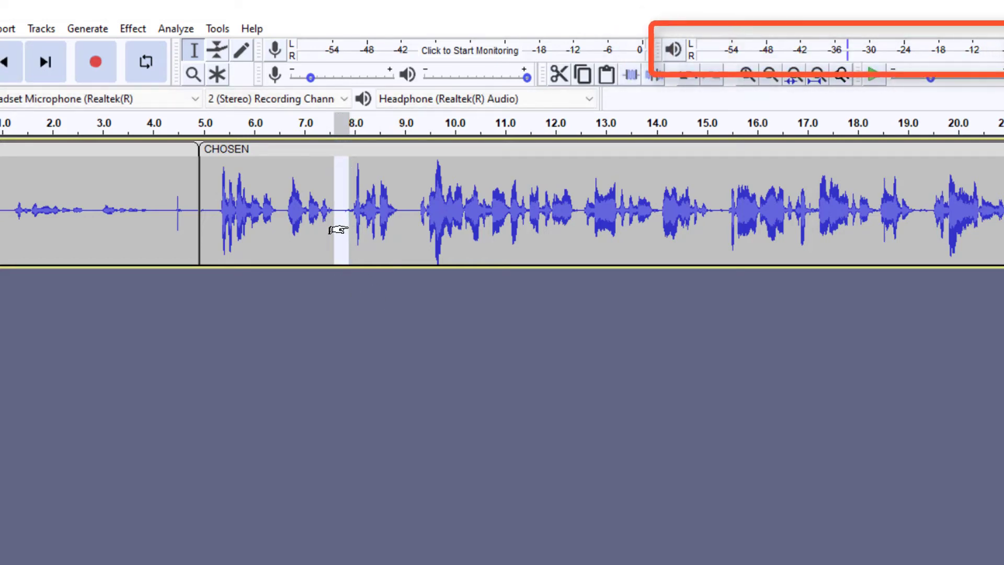
{"action": "key", "text": "space"}
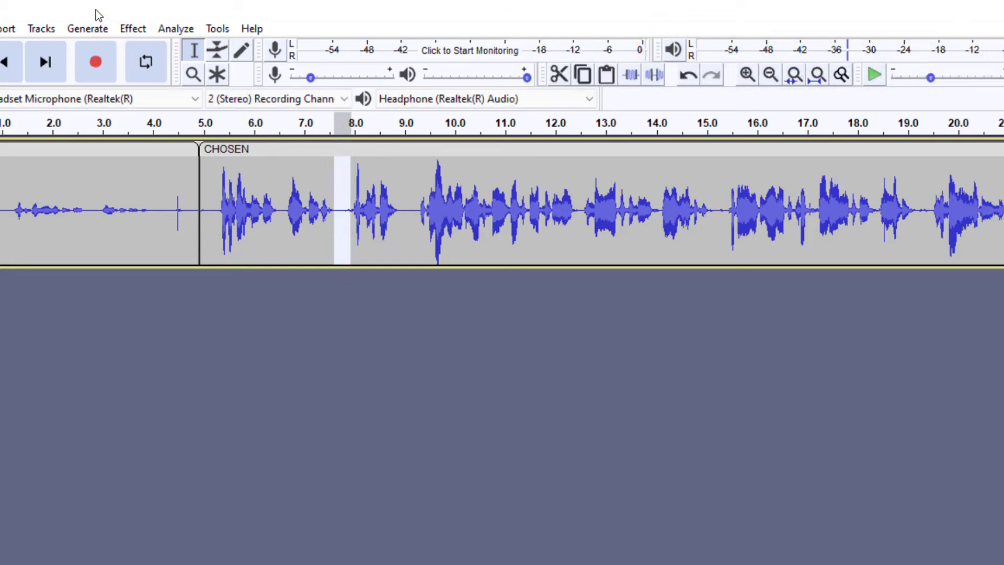
{"action": "left_click", "coordinate": [138, 29]}
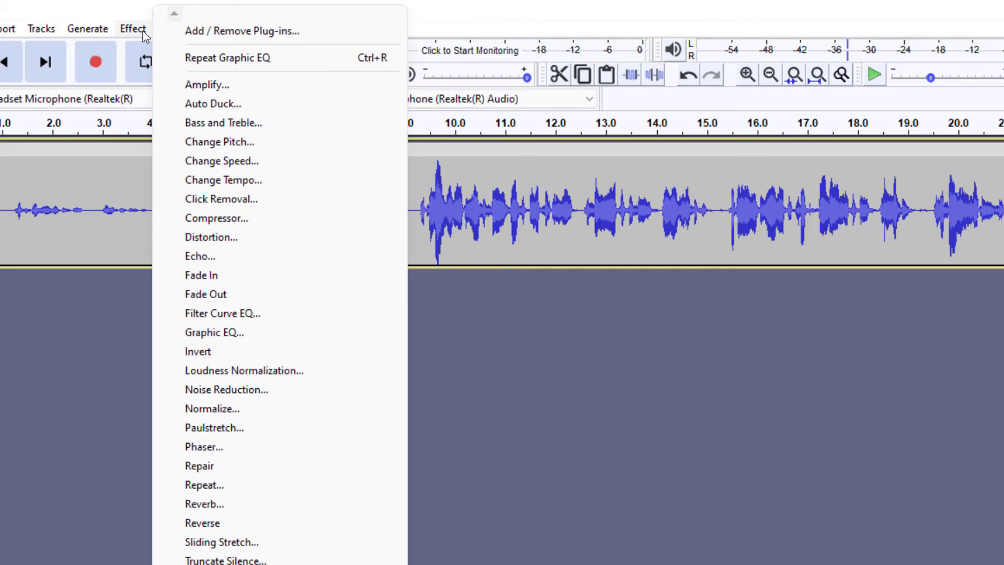
{"action": "left_click", "coordinate": [236, 389]}
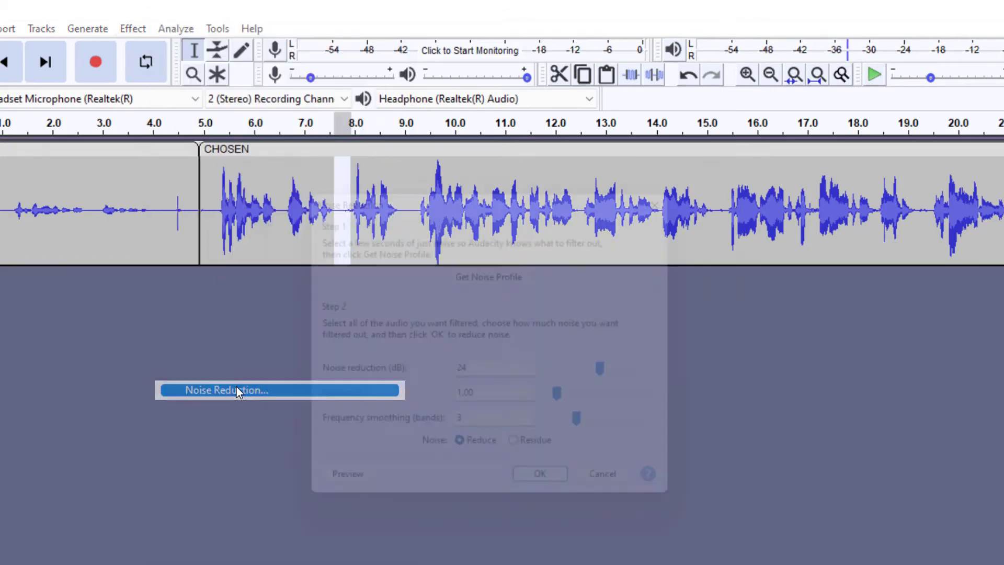
{"action": "left_click_drag", "start_coordinate": [354, 202], "coordinate": [458, 202]}
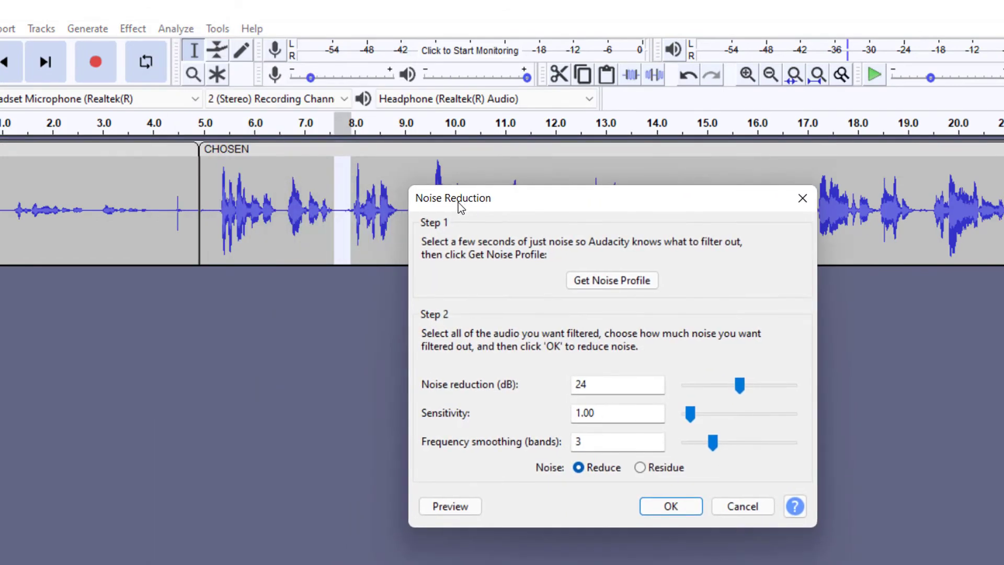
{"action": "left_click", "coordinate": [606, 281]}
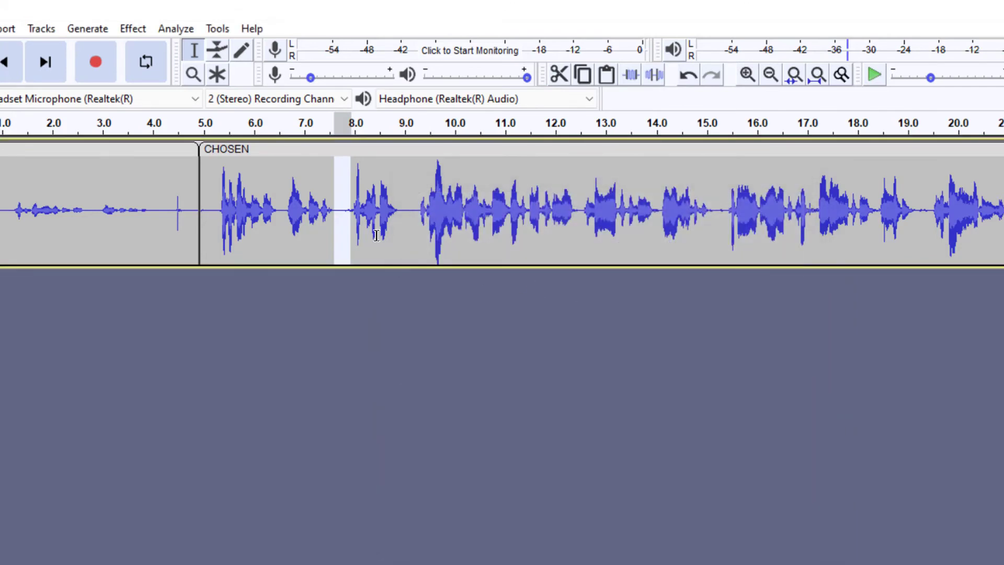
Apply Noise Reduction to the whole second clip with 24 dB reduction, sensitivity 1.00 and 3 smoothing bands
{"action": "left_click", "coordinate": [298, 149]}
{"action": "left_click", "coordinate": [133, 28]}
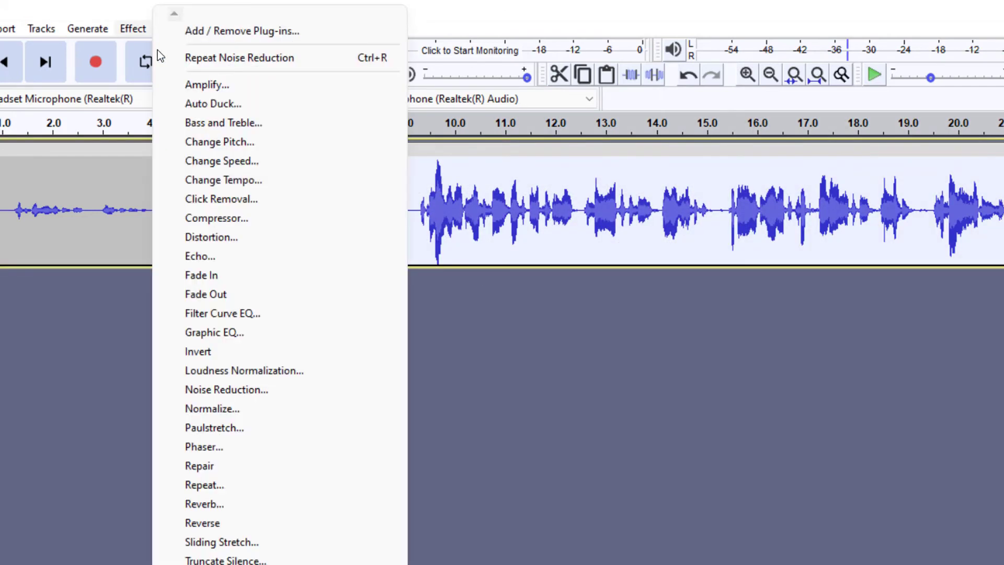
{"action": "left_click", "coordinate": [251, 388]}
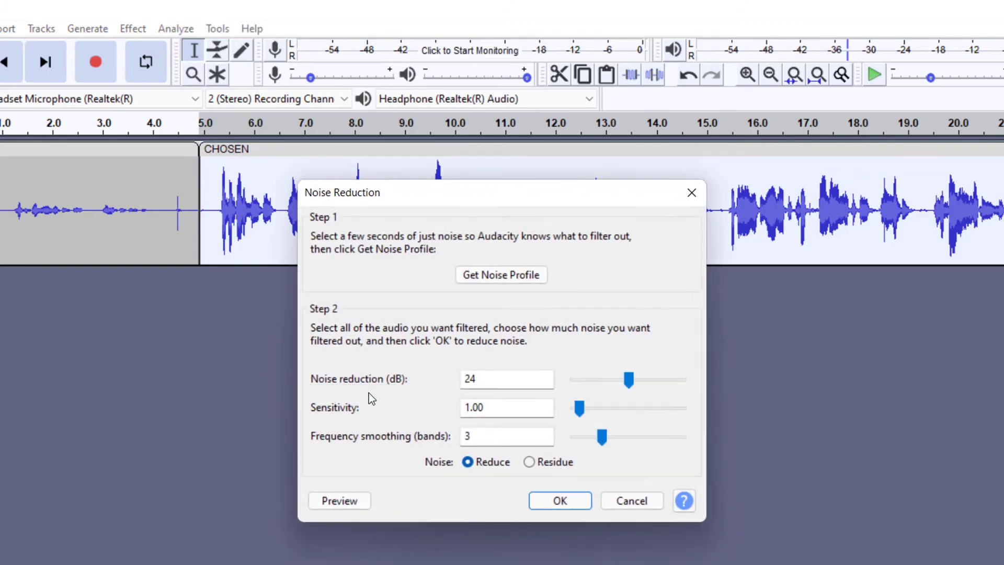
{"action": "left_click", "coordinate": [543, 501]}
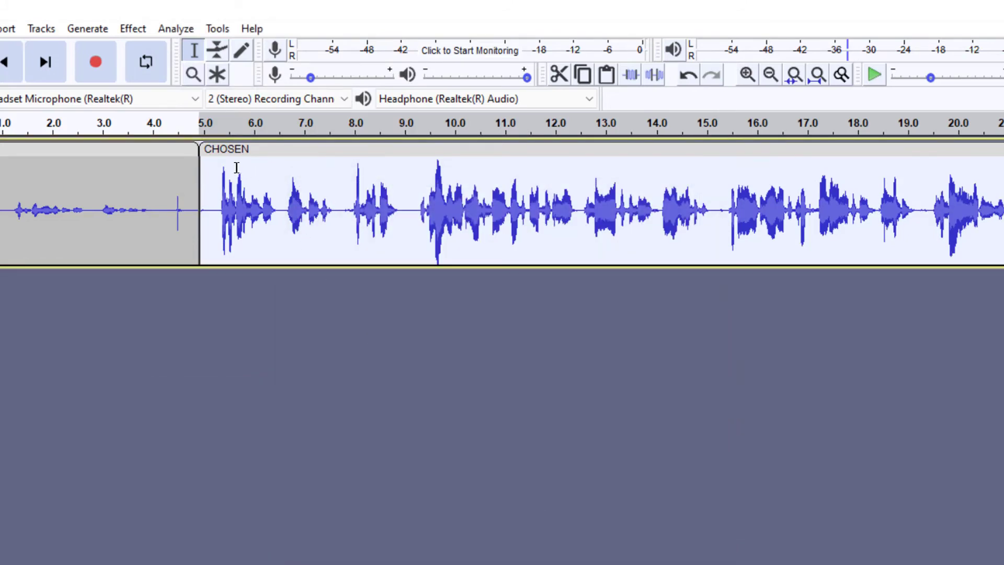
Check the playback level in the silent gap near 7.7 s and play the cleaned clip from about 5.1 s
{"action": "left_click", "coordinate": [337, 187]}
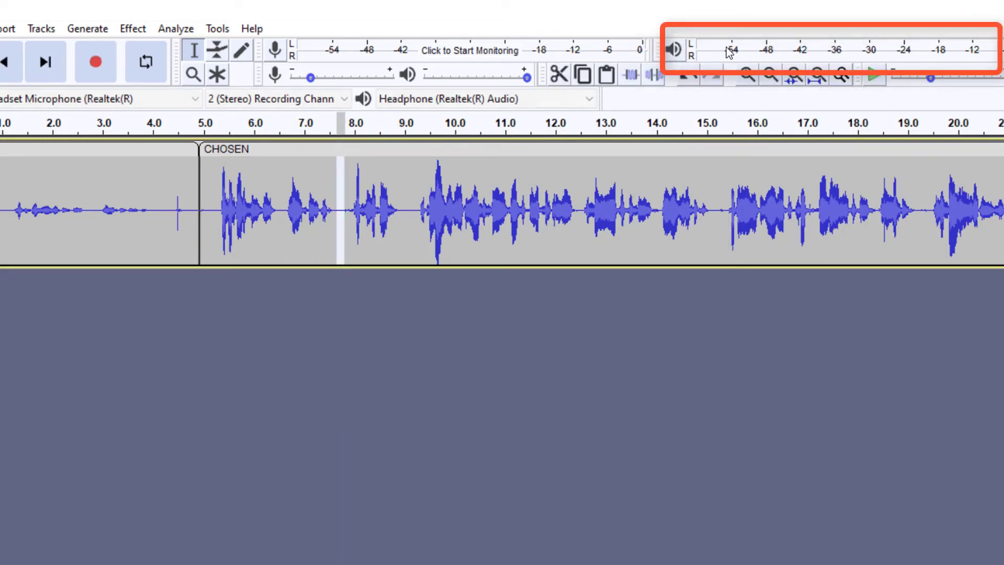
{"action": "left_click", "coordinate": [210, 208]}
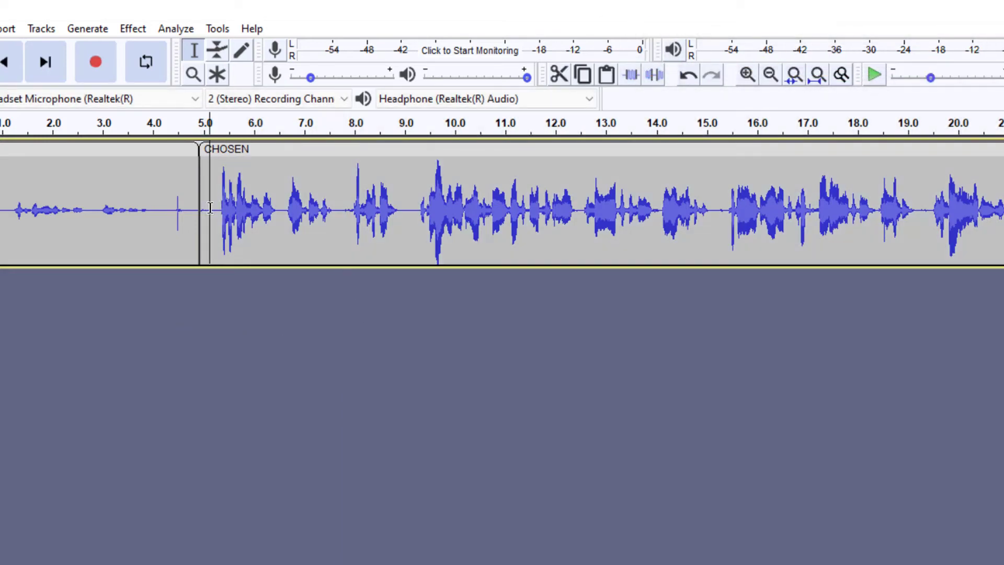
{"action": "key", "text": "space"}
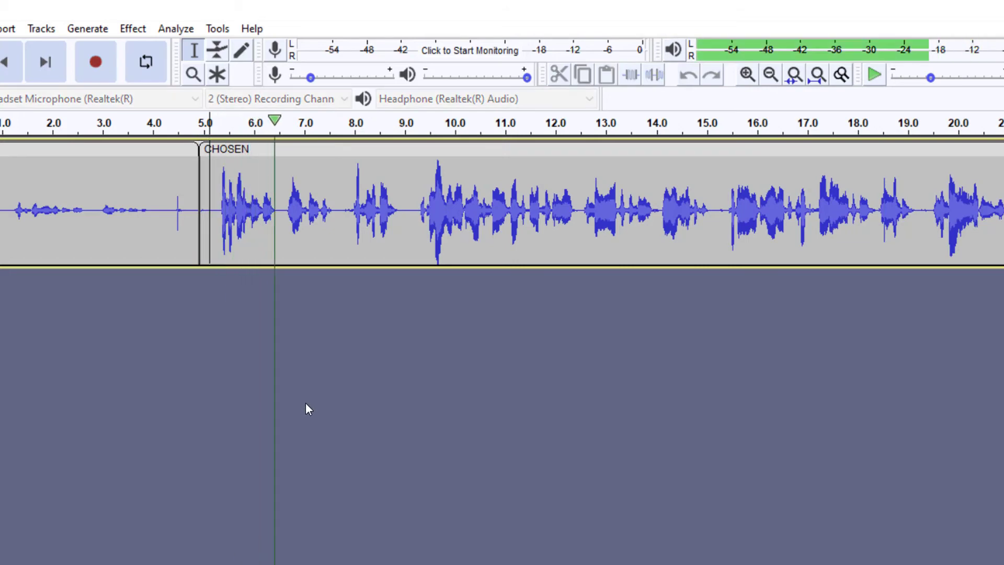
{"action": "key", "text": "space"}
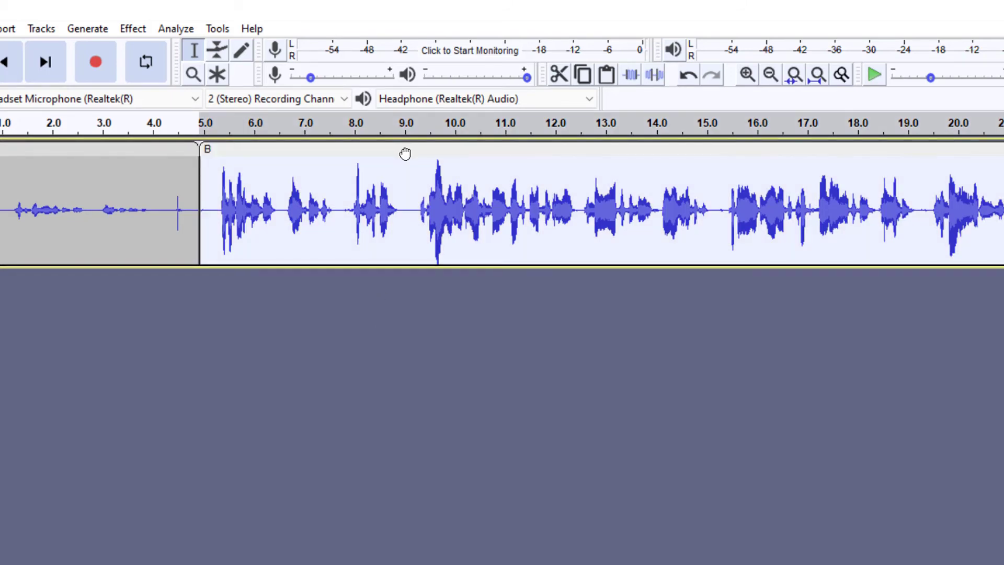
Apply a Soft Limit limiter to clip B, limiting to -10 dB with 10 ms hold and no make-up gain
{"action": "left_click", "coordinate": [138, 30]}
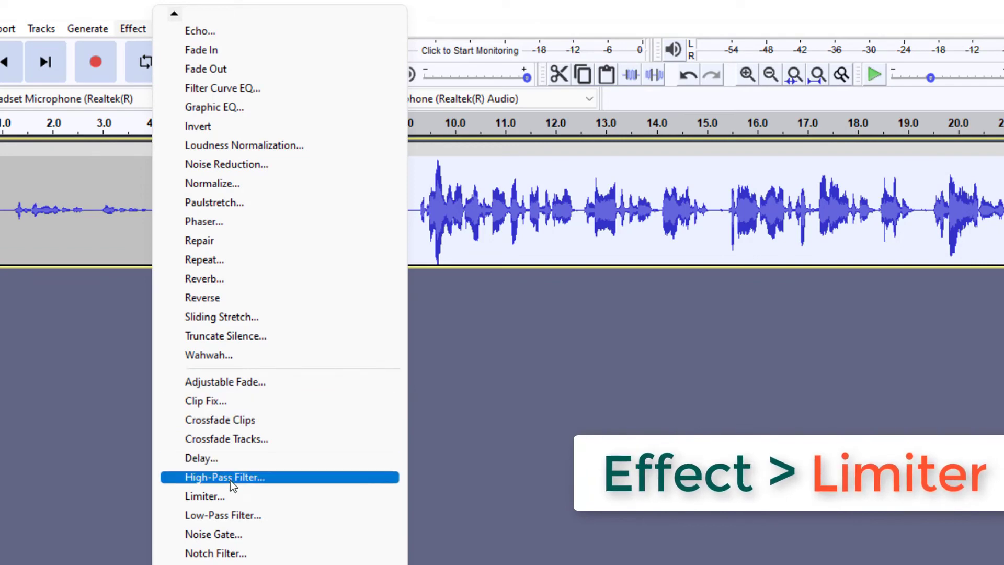
{"action": "left_click", "coordinate": [207, 497]}
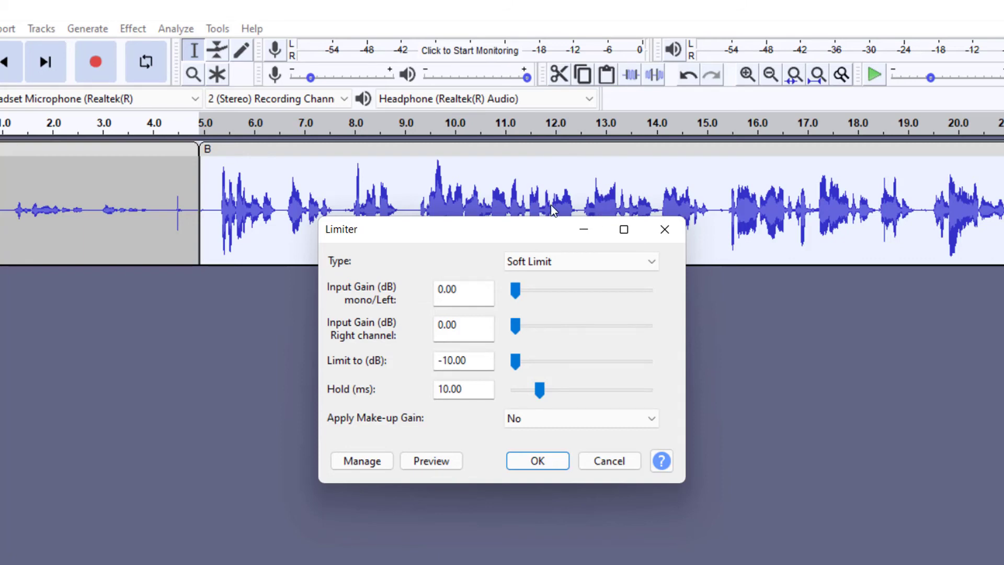
{"action": "left_click_drag", "start_coordinate": [446, 360], "coordinate": [477, 361]}
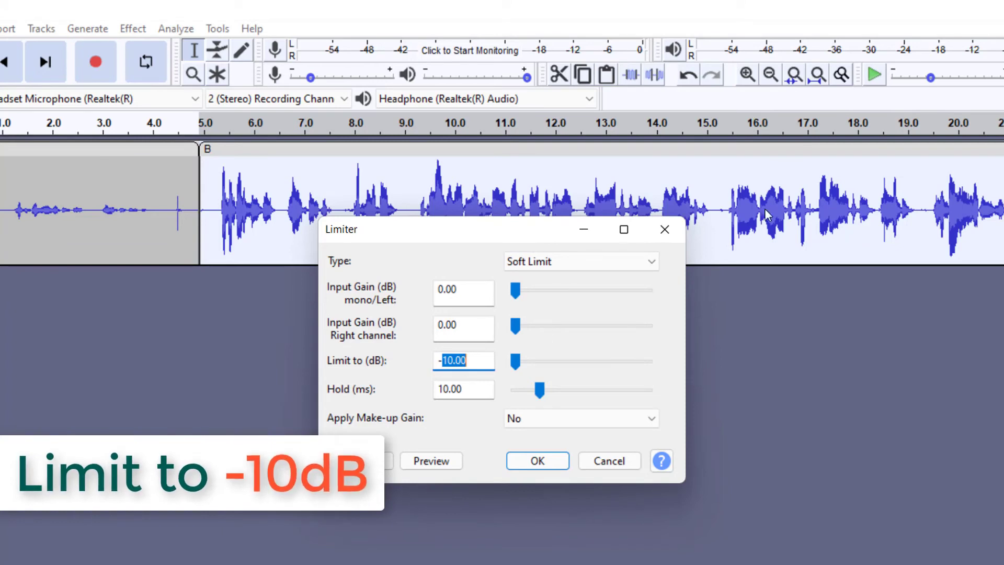
{"action": "left_click", "coordinate": [542, 268]}
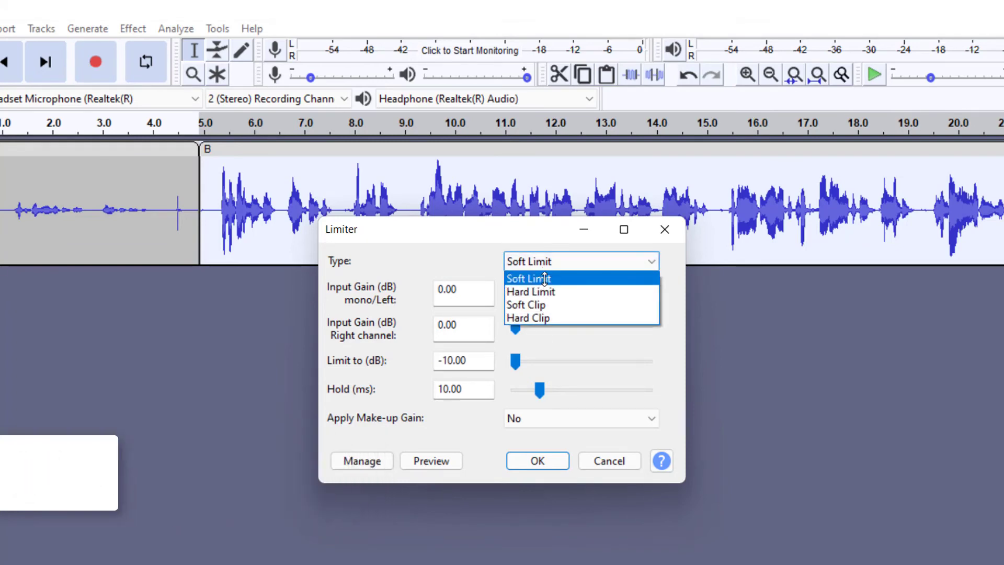
{"action": "left_click", "coordinate": [544, 279]}
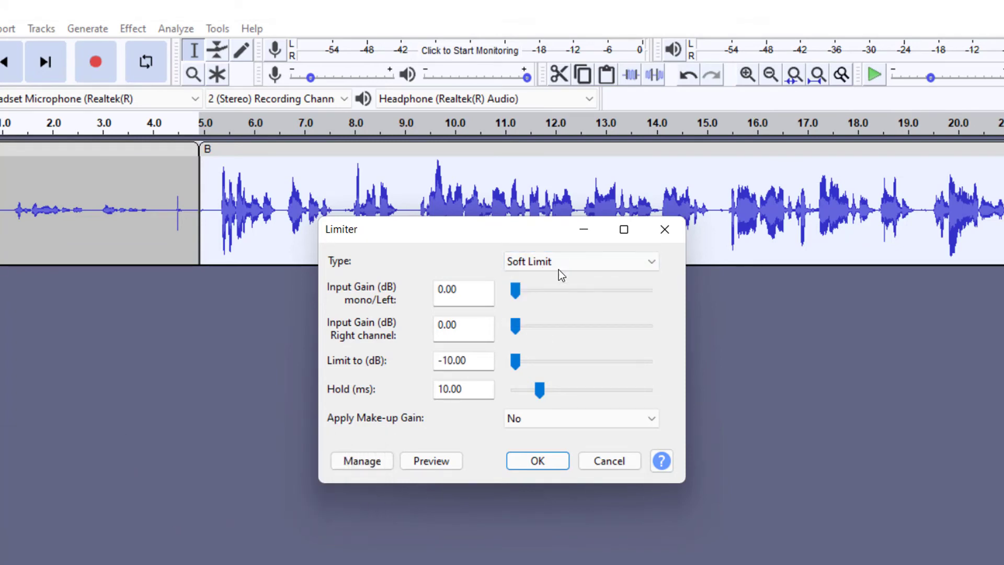
{"action": "double_click", "coordinate": [453, 364]}
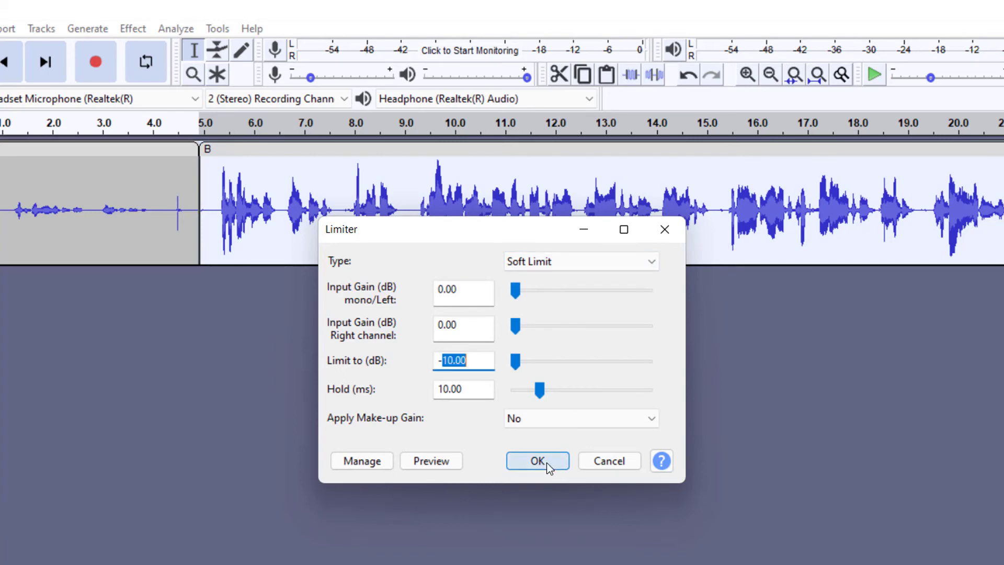
{"action": "left_click", "coordinate": [547, 462]}
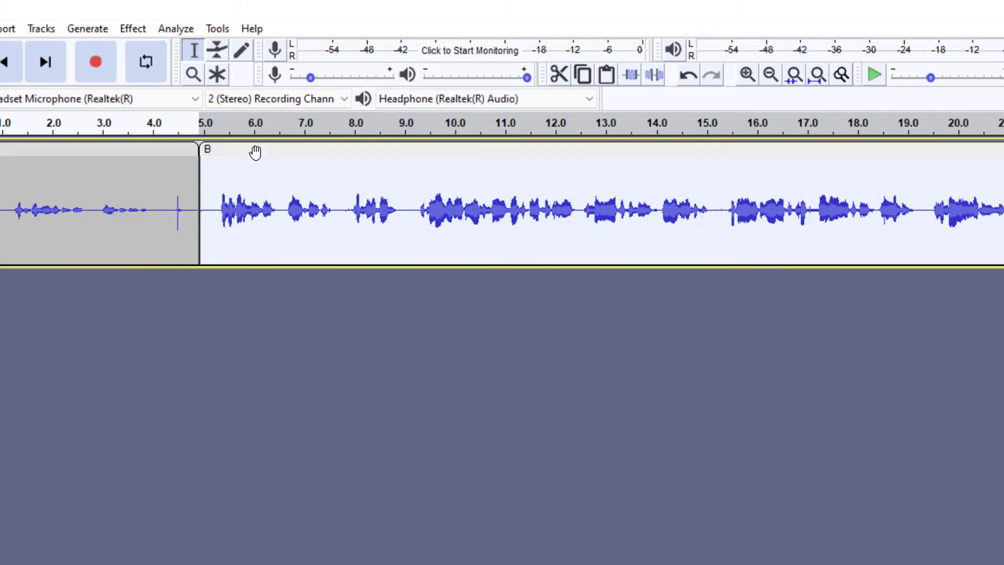
Normalize clip B to a peak amplitude of -6 dB with DC offset removal enabled
{"action": "left_click", "coordinate": [132, 28]}
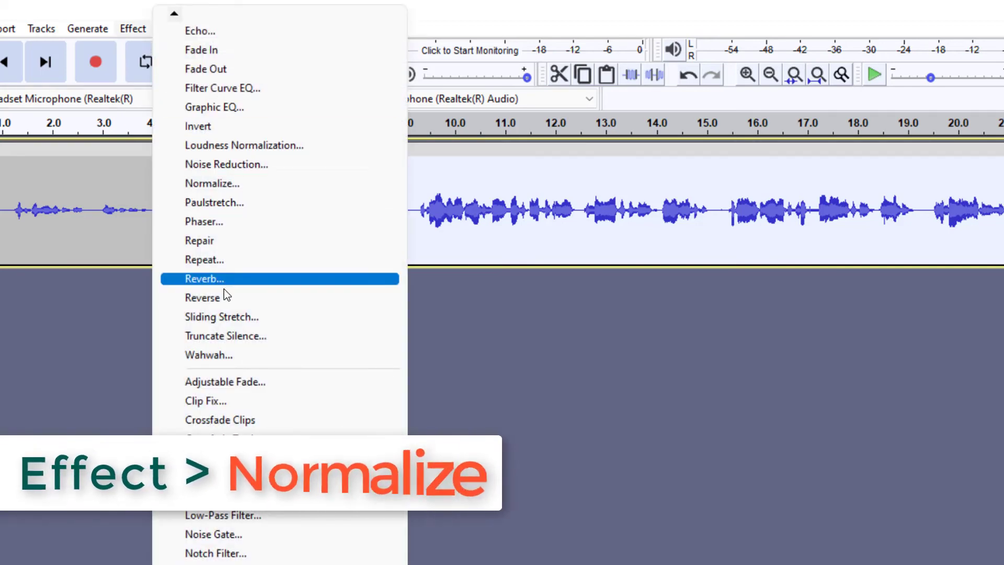
{"action": "left_click", "coordinate": [229, 186]}
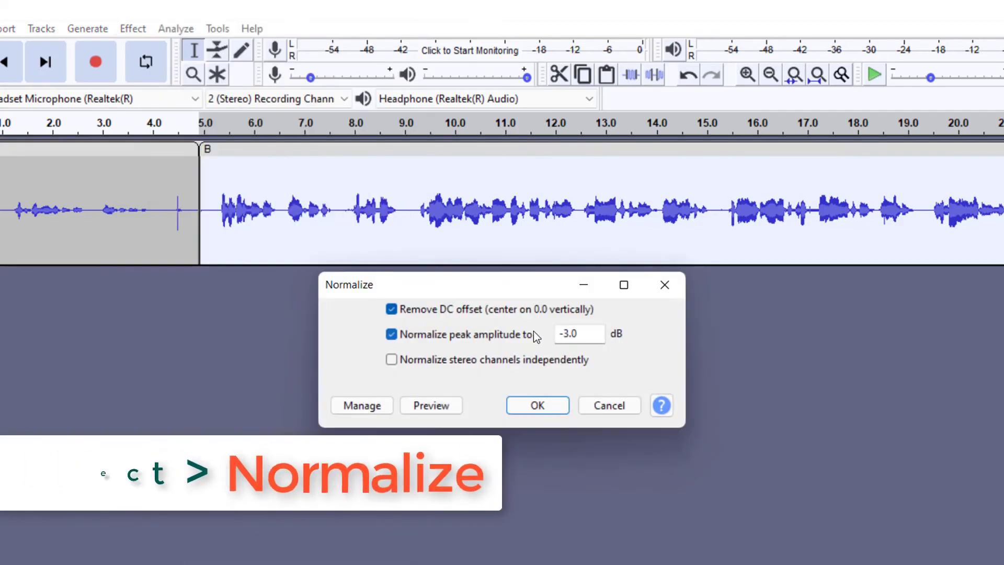
{"action": "left_click", "coordinate": [567, 333]}
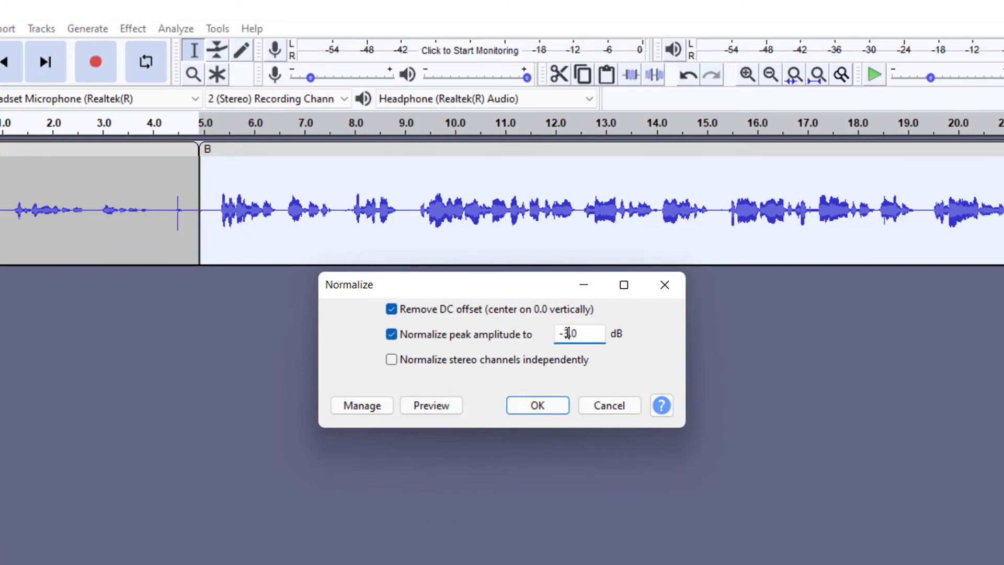
{"action": "double_click", "coordinate": [569, 333]}
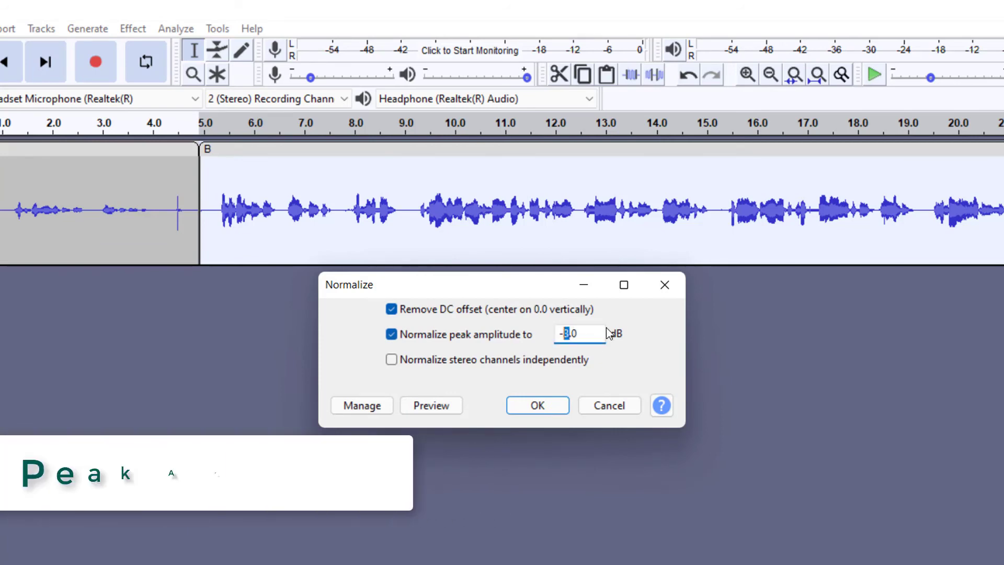
{"action": "type", "text": "6"}
{"action": "left_click", "coordinate": [538, 405]}
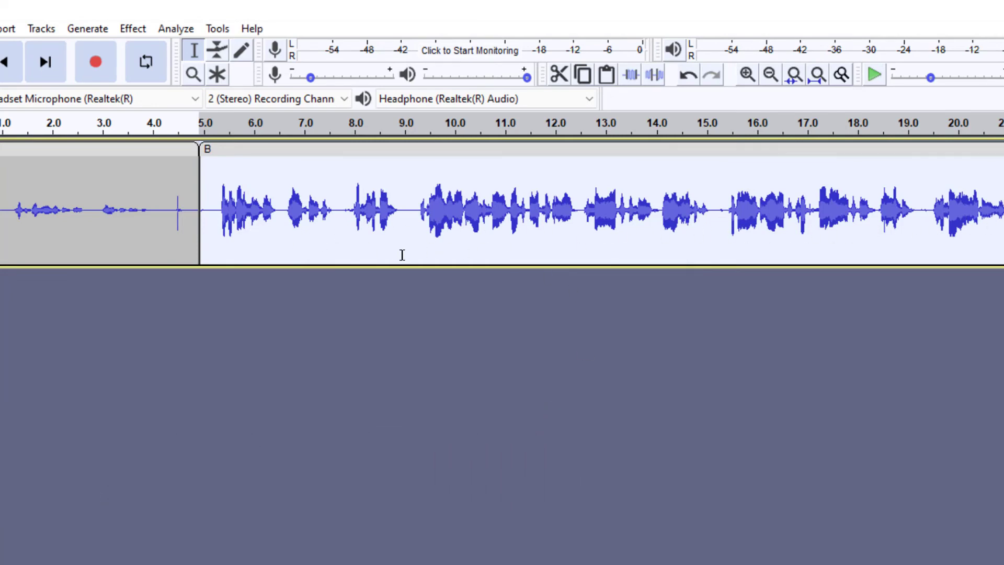
Play clip B from its beginning and the unprocessed clip A to compare their sound
{"action": "left_click", "coordinate": [213, 234]}
{"action": "left_click", "coordinate": [205, 235]}
{"action": "key", "text": "space"}
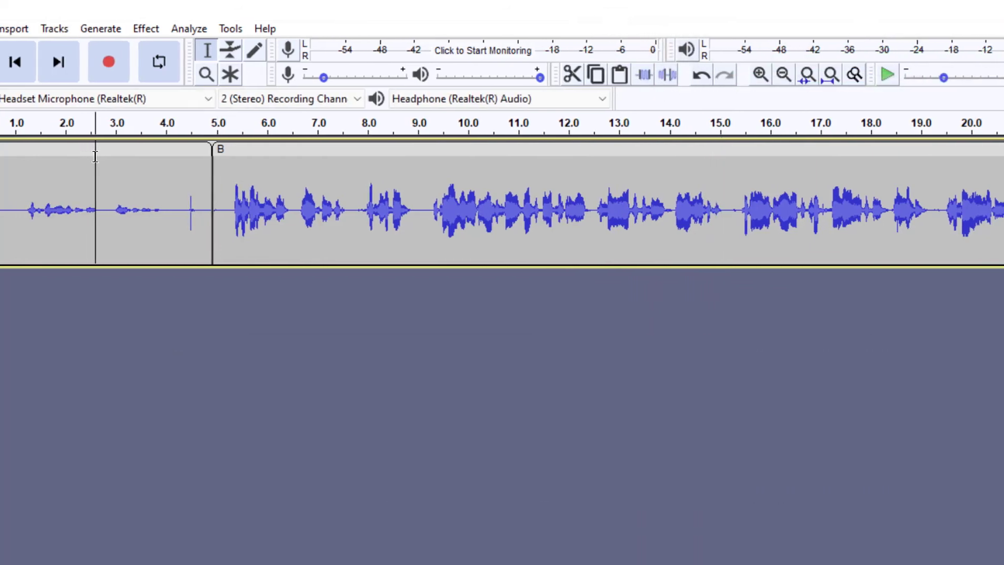
{"action": "left_click", "coordinate": [72, 150]}
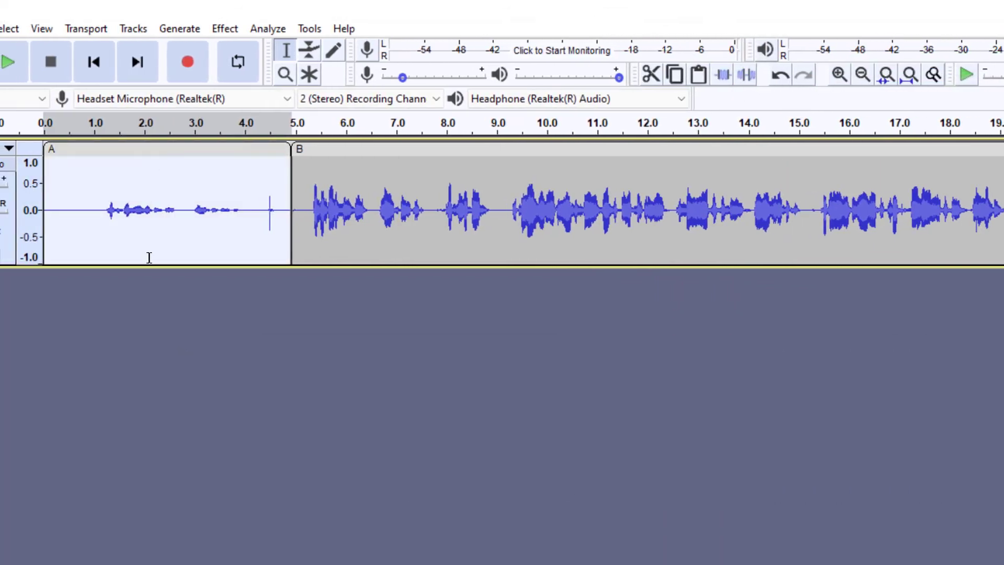
{"action": "key", "text": "space"}
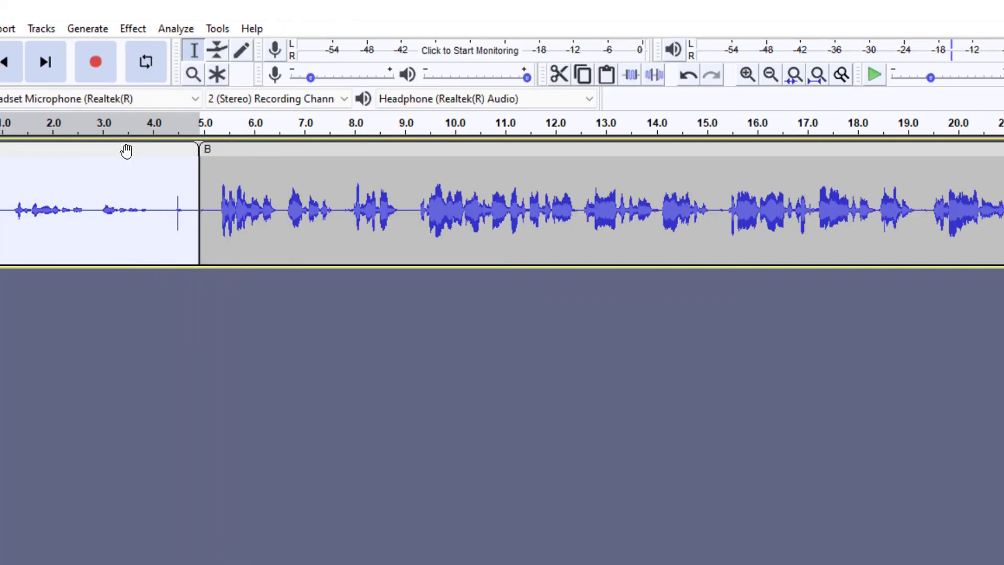
Select clip B and export the audio as CHOSEN.wav in the Audacity folder, using Signed 16-bit PCM encoding and the existing metadata tags
{"action": "double_click", "coordinate": [302, 201]}
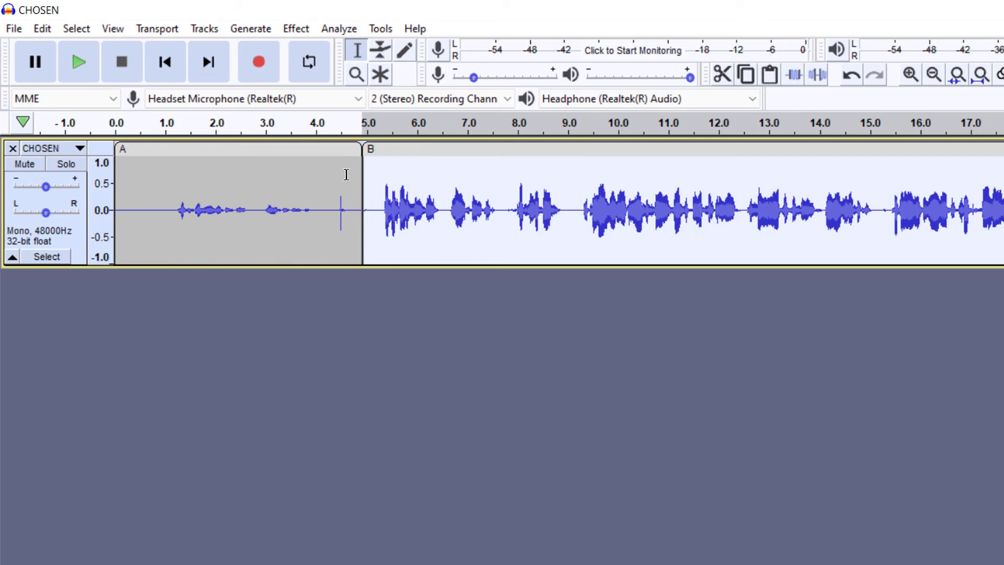
{"action": "left_click", "coordinate": [16, 29]}
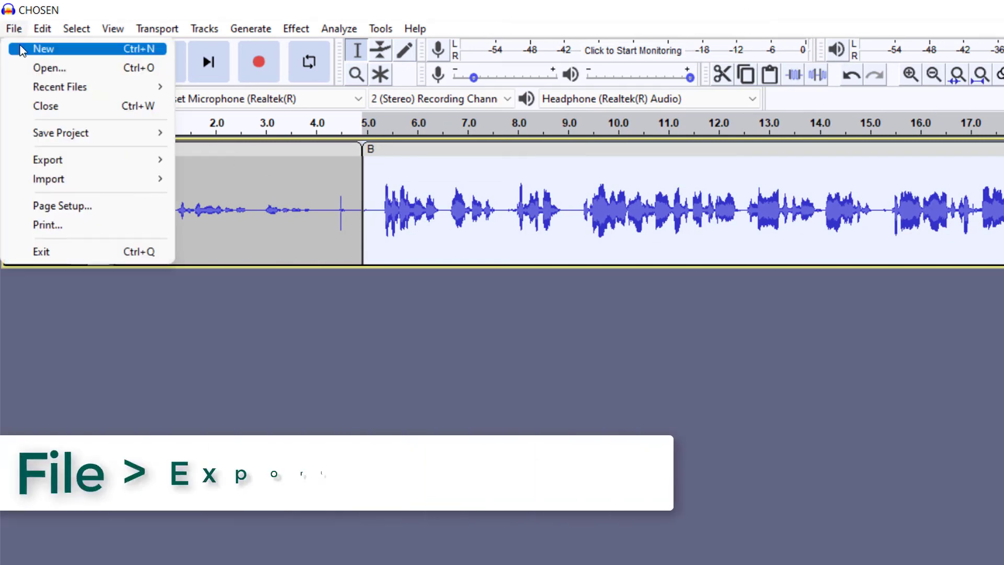
{"action": "mouse_move", "coordinate": [47, 160]}
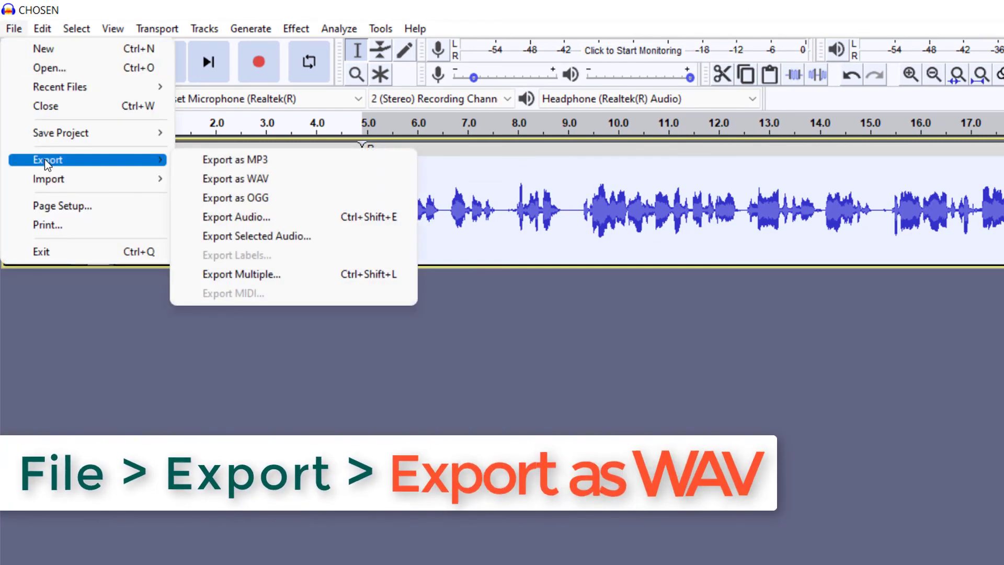
{"action": "left_click", "coordinate": [249, 179]}
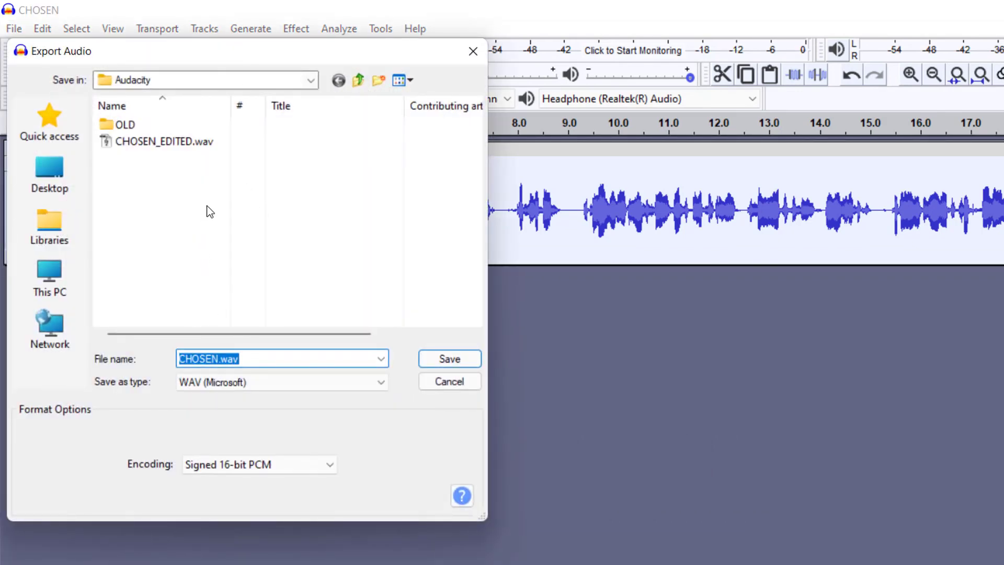
{"action": "left_click", "coordinate": [222, 358]}
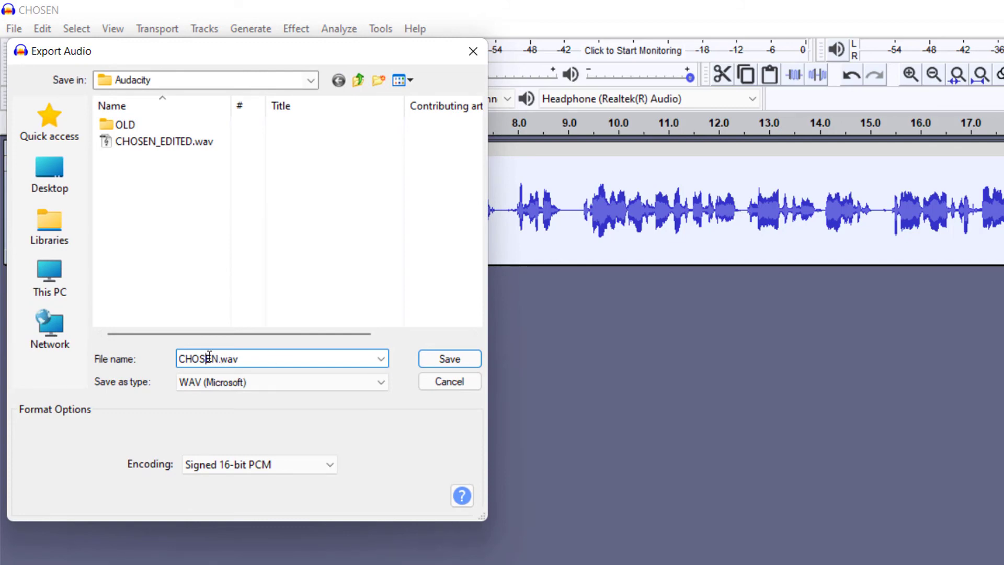
{"action": "double_click", "coordinate": [208, 358]}
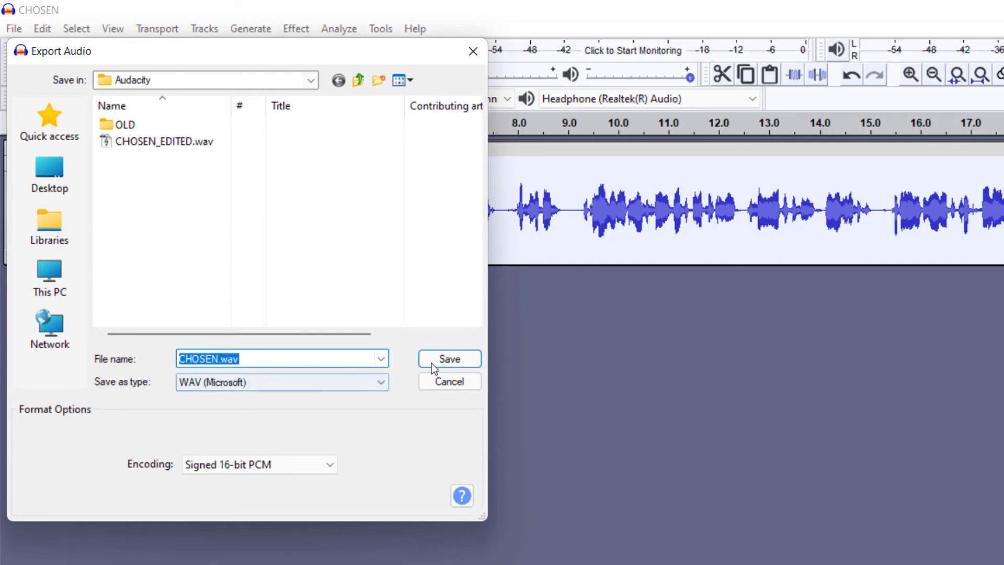
{"action": "left_click", "coordinate": [445, 359]}
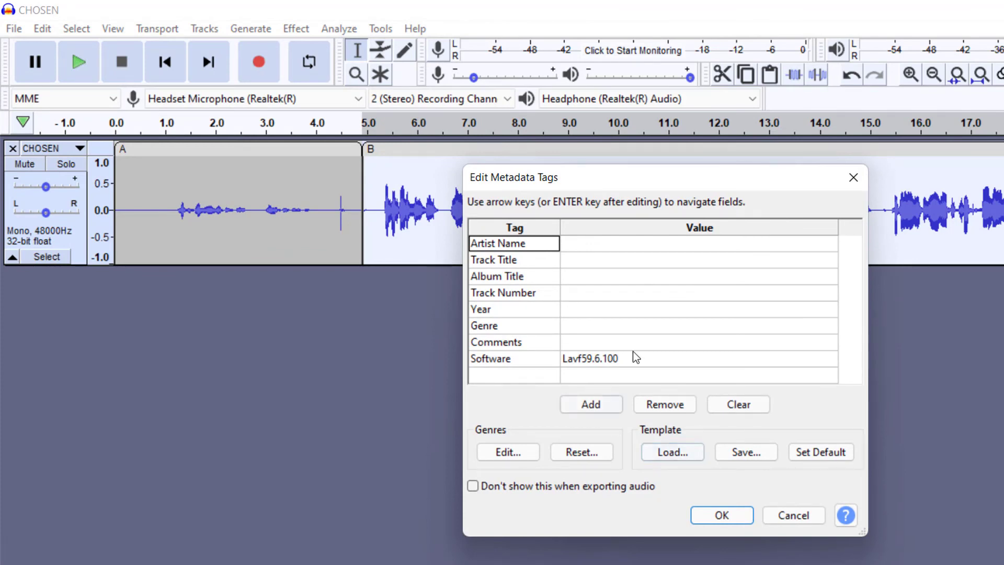
{"action": "left_click", "coordinate": [721, 516]}
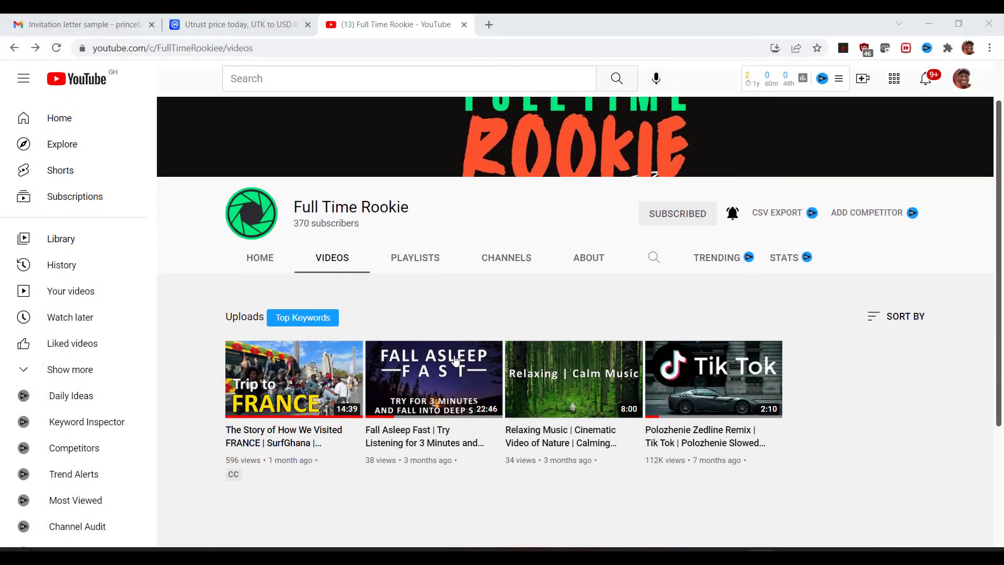
Switch to YouTube, open Full Time Rookie's "The Story of How We Visited FRANCE" video, skip ahead to about 6:59 and pause at 7:02
{"action": "scroll", "coordinate": [454, 360], "scroll_direction": "down", "scroll_amount": 1}
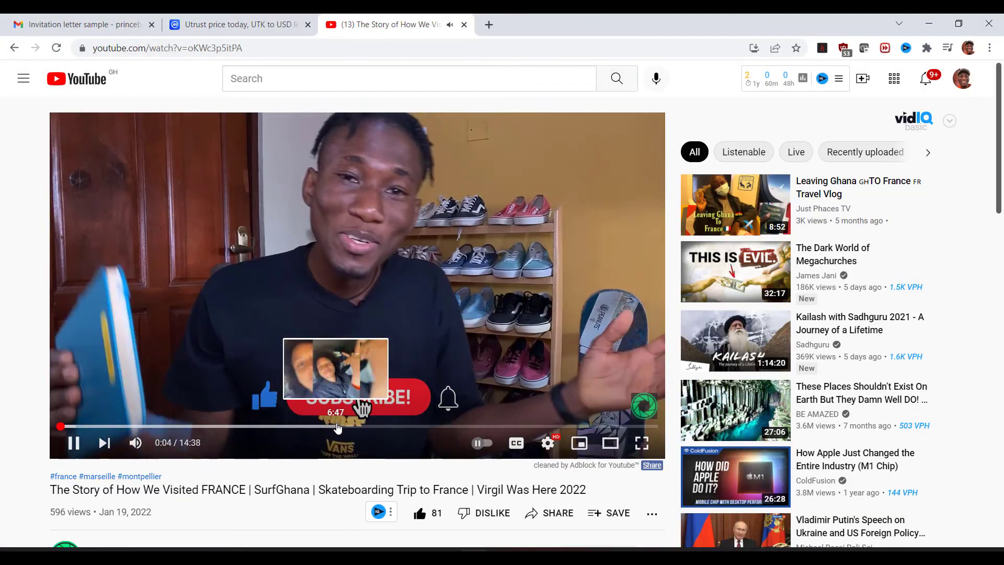
{"action": "left_click", "coordinate": [318, 427]}
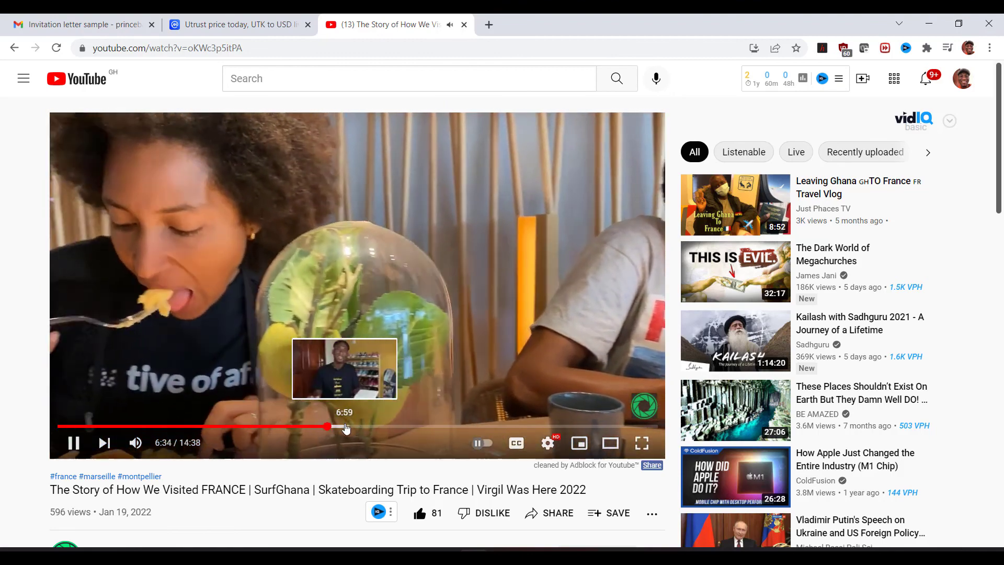
{"action": "left_click", "coordinate": [346, 427]}
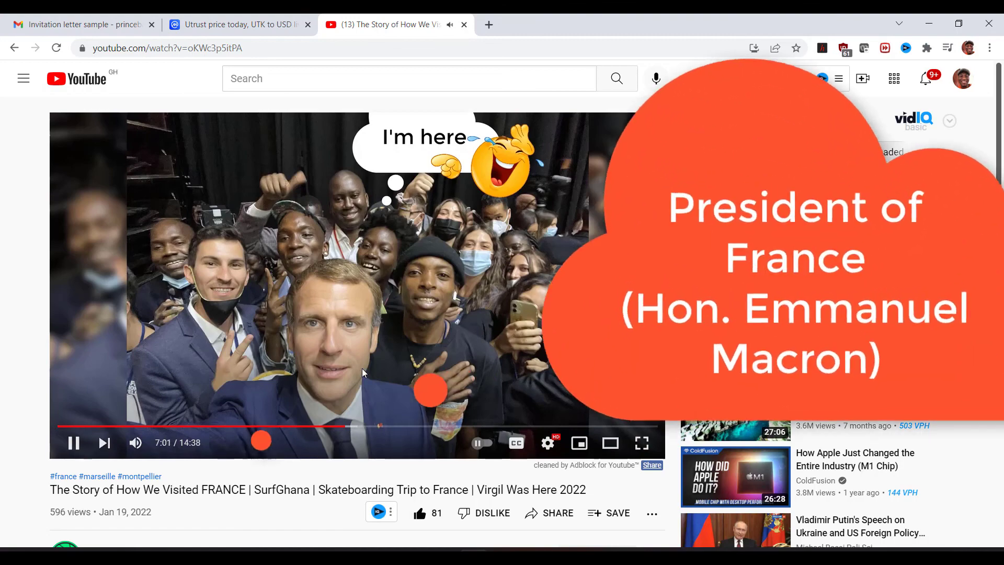
{"action": "left_click", "coordinate": [360, 369]}
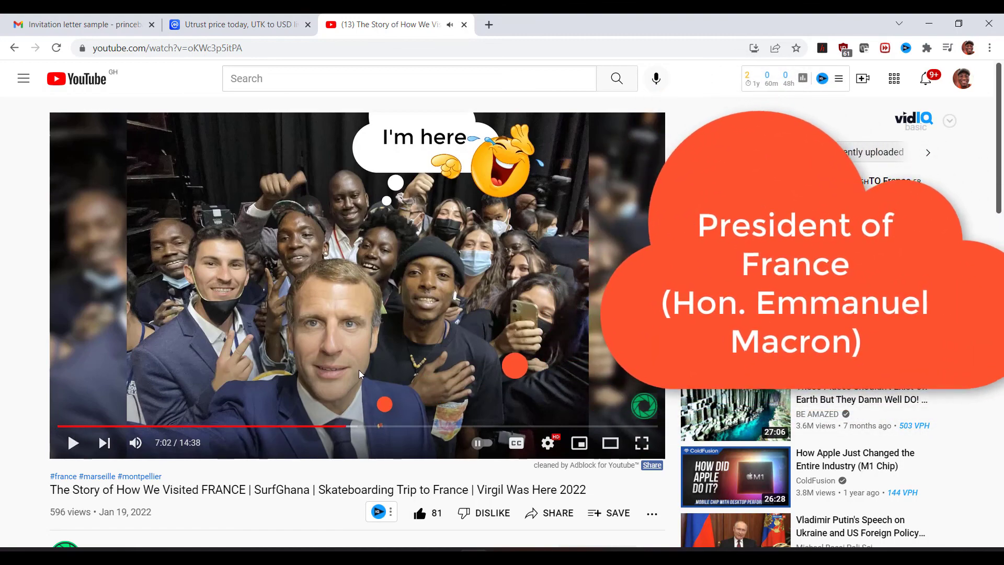